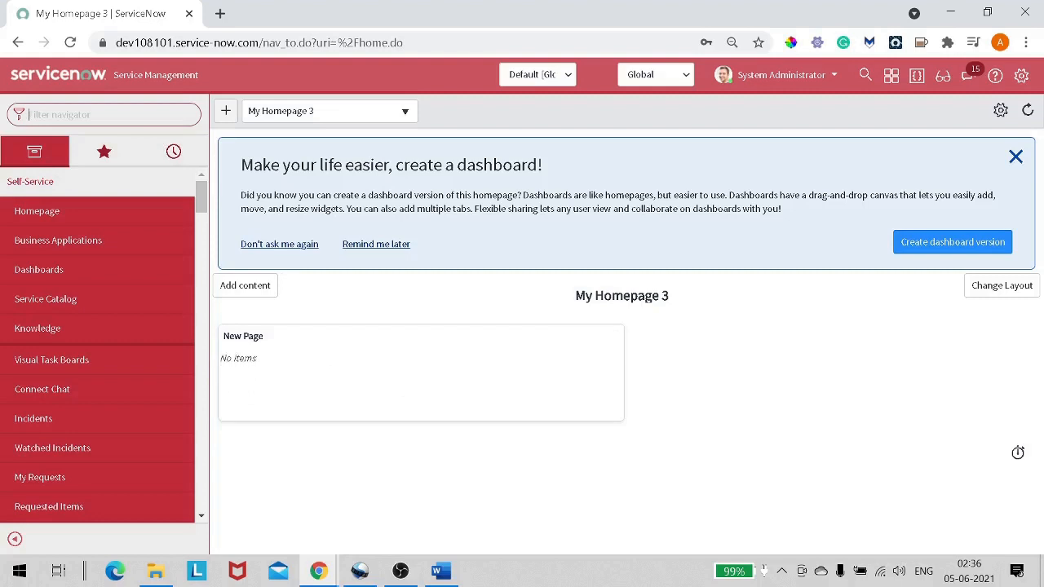
From the sys_user list, start a new user record with User ID mid.server.
text(sys)
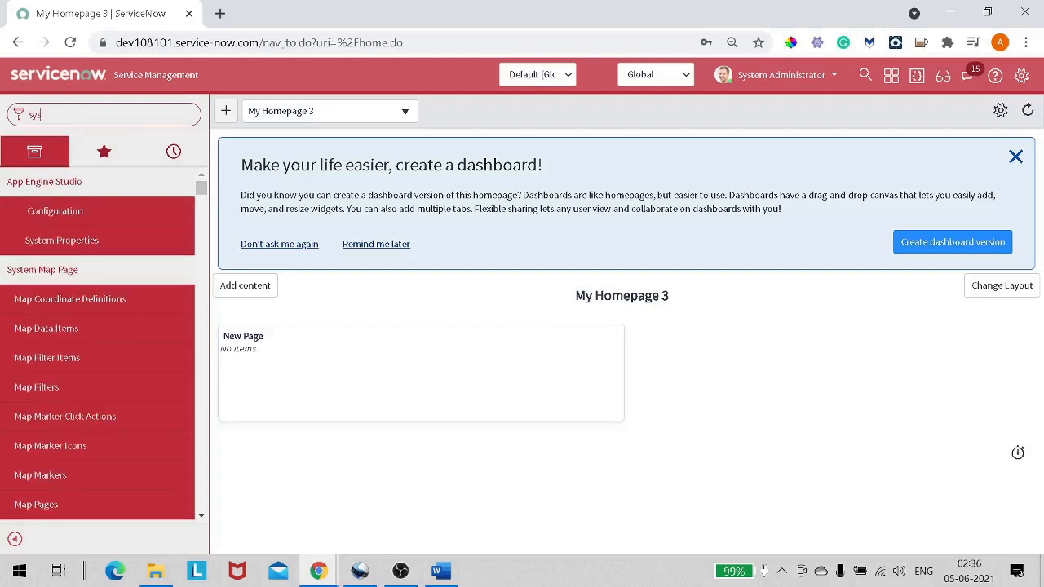
text(_user.LIST)
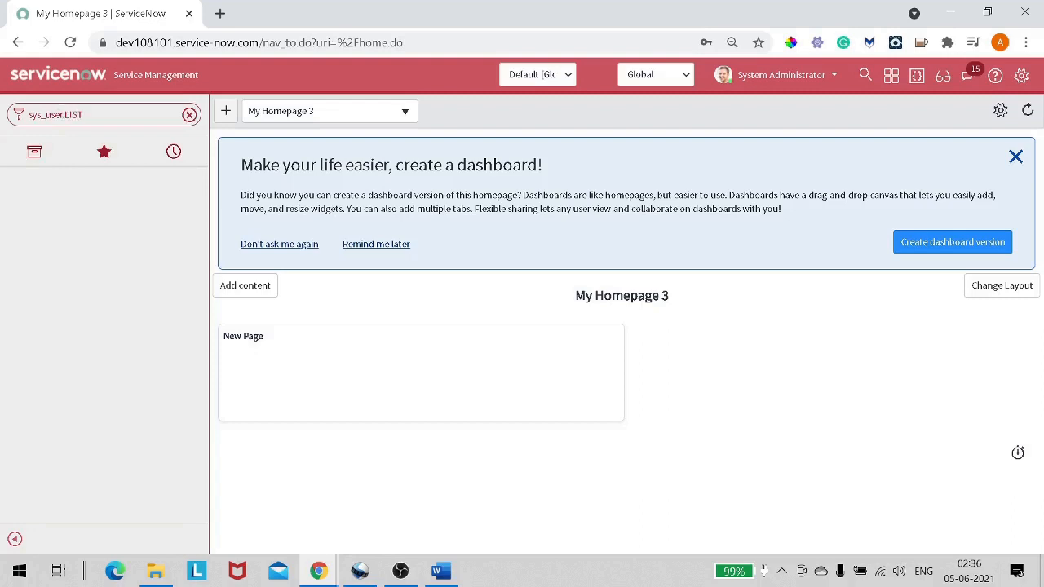
key(Return)
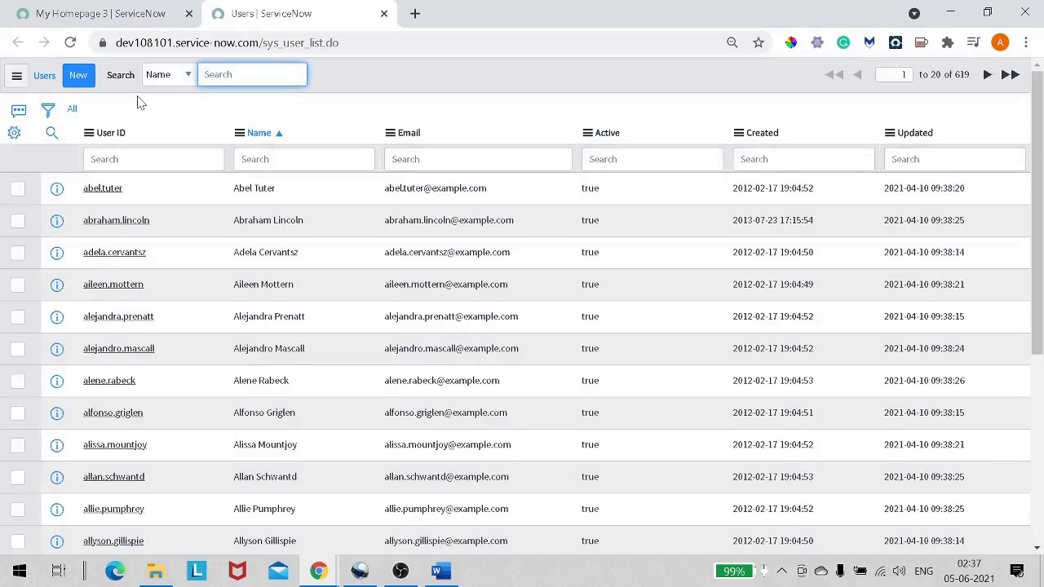
click(83, 81)
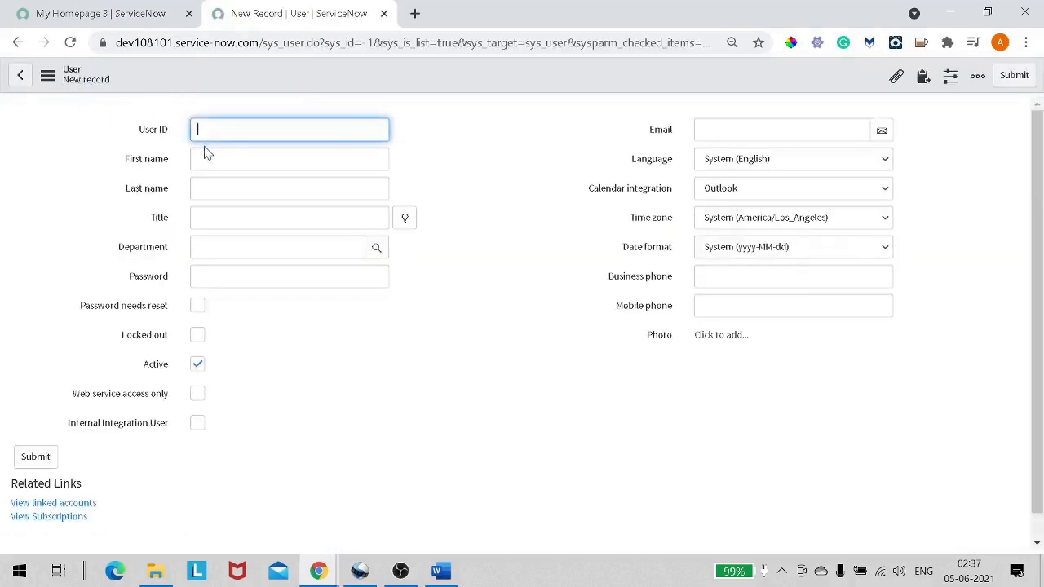
click(206, 131)
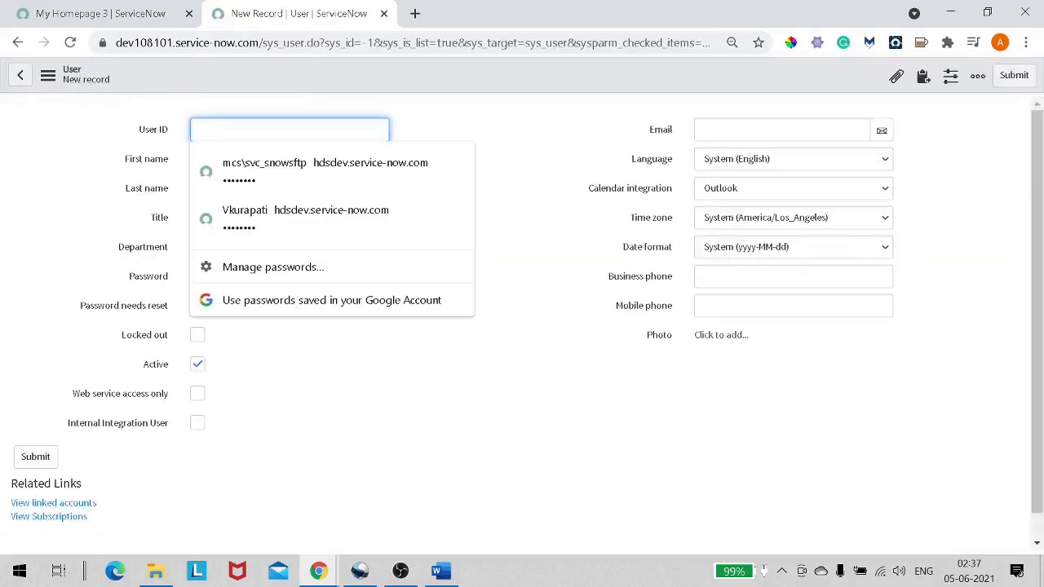
text(mid)
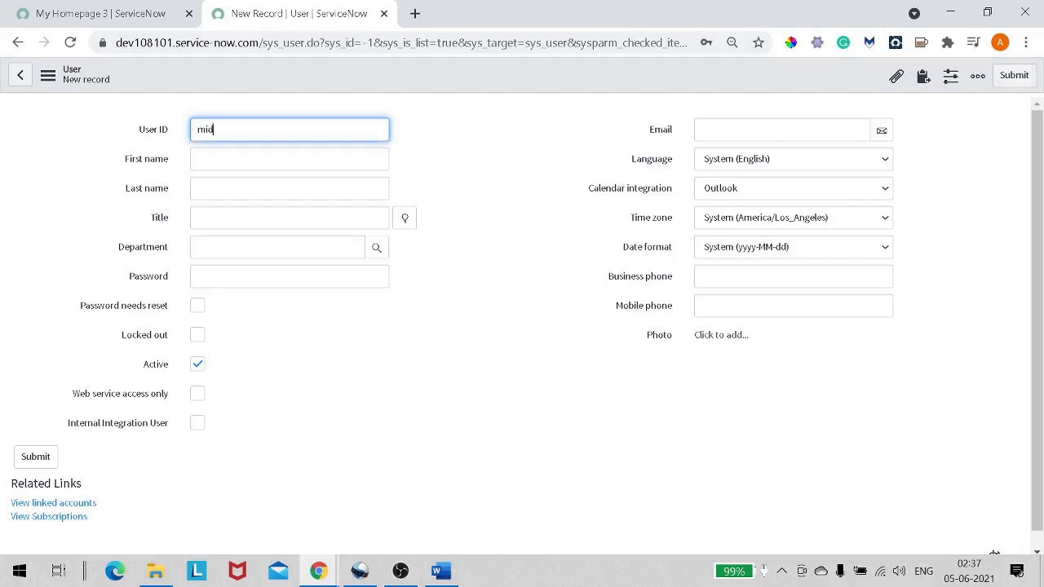
text(.server)
Enter first name Mid and last name Server, correcting the mistyped first name.
key(Tab)
text(MId)
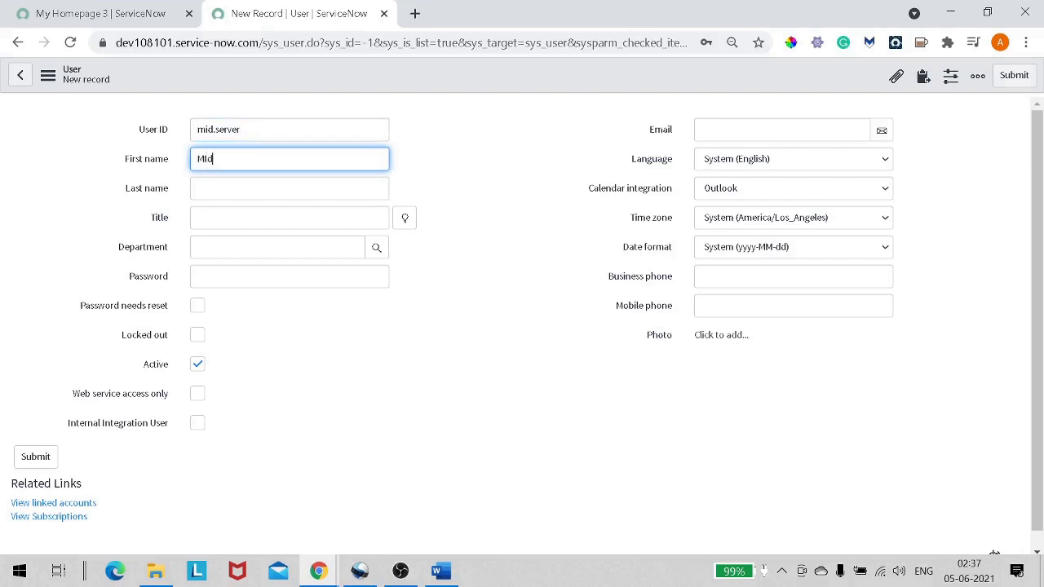
key(Tab)
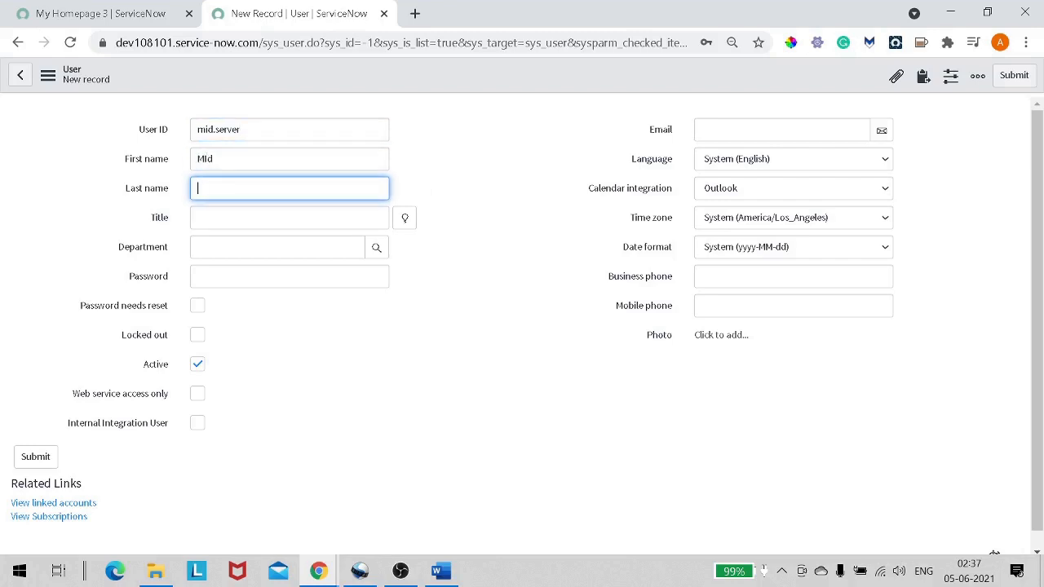
key(shift+Tab)
key(BackSpace)
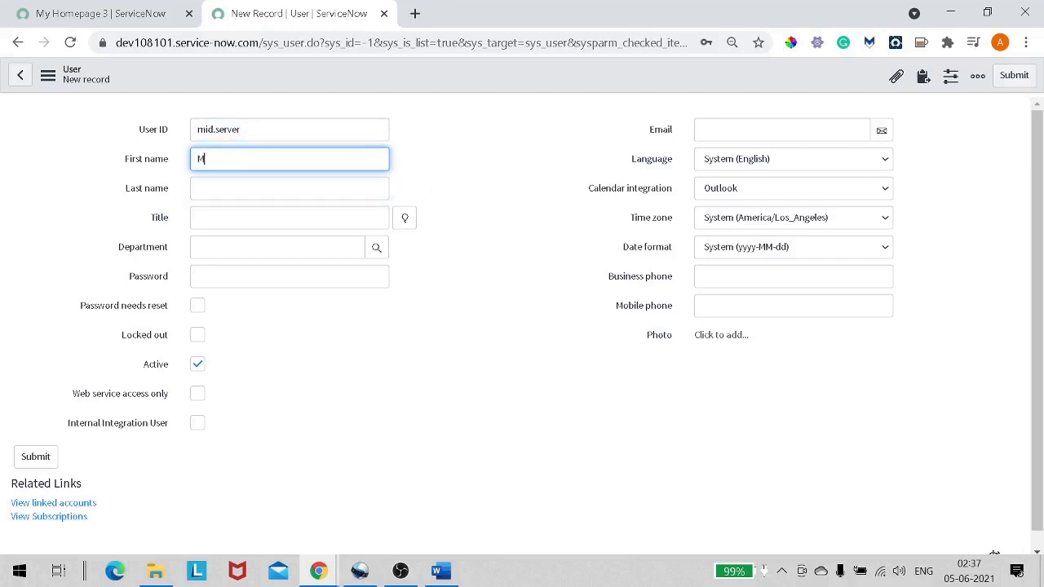
text(d)
key(Tab)
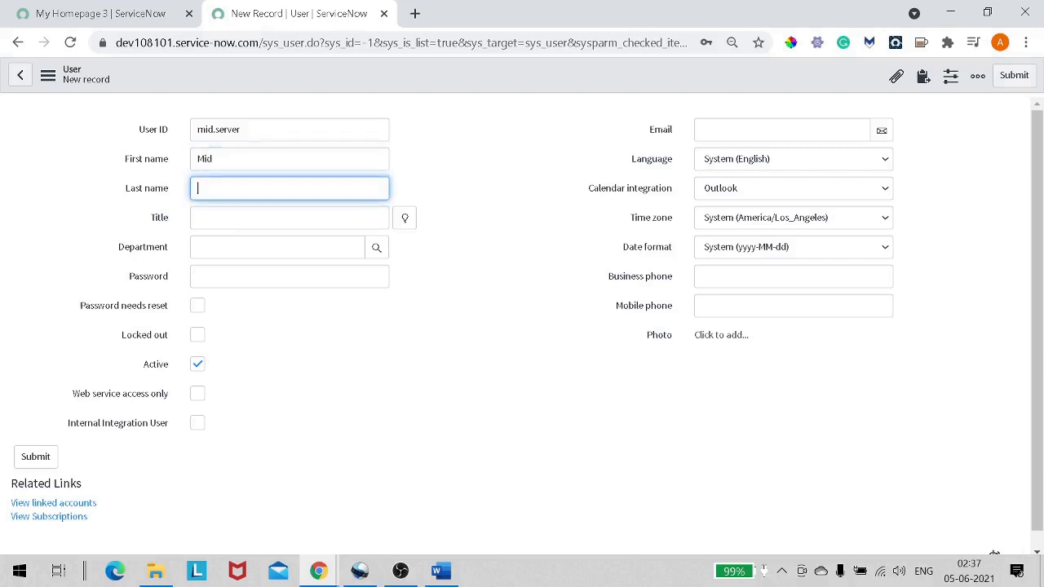
text(Server)
Enter the user's password and save the new user record.
click(250, 275)
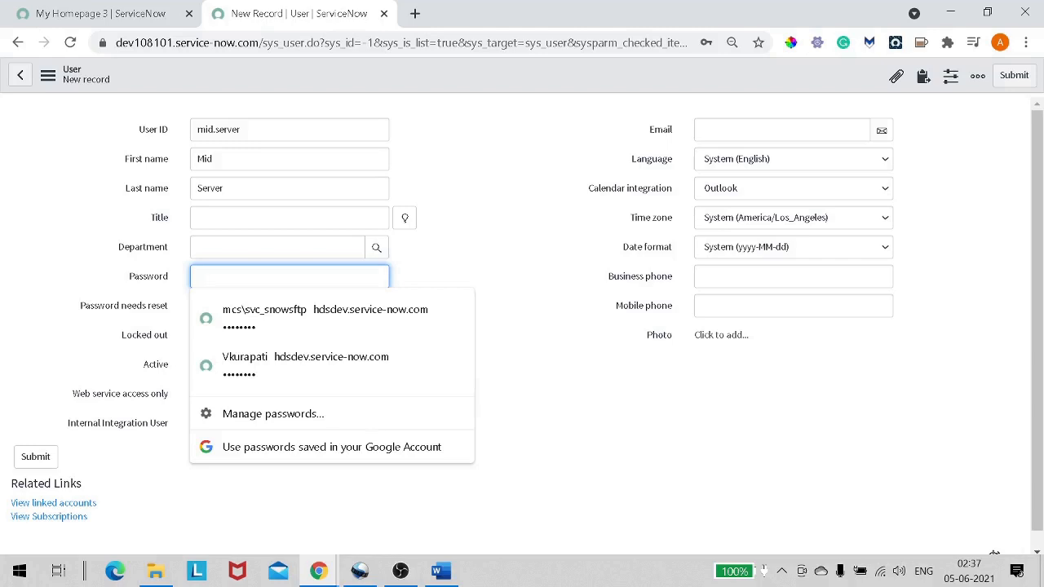
text(•)
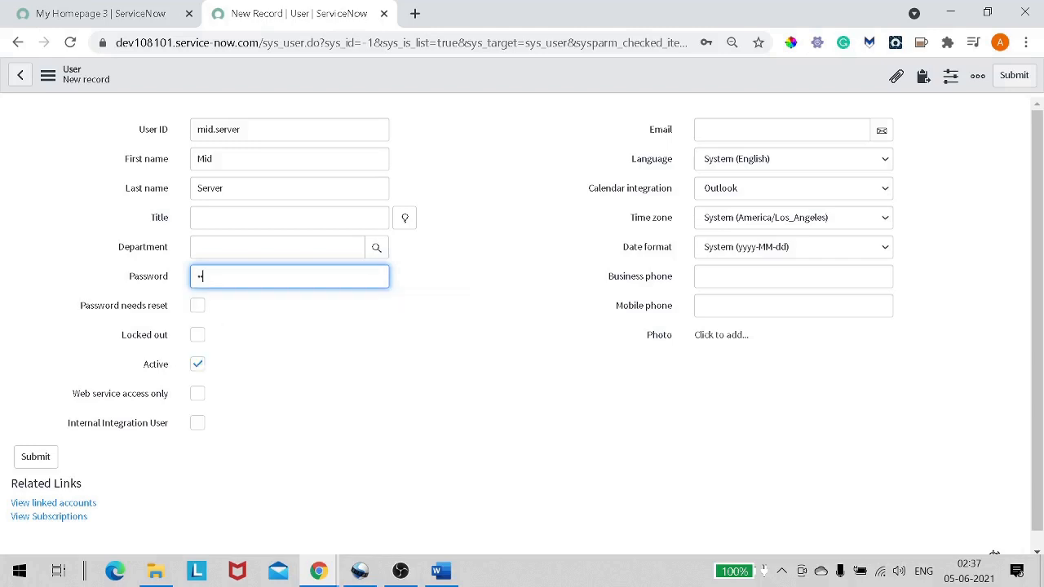
text(•••••••••)
right_click(360, 90)
click(378, 98)
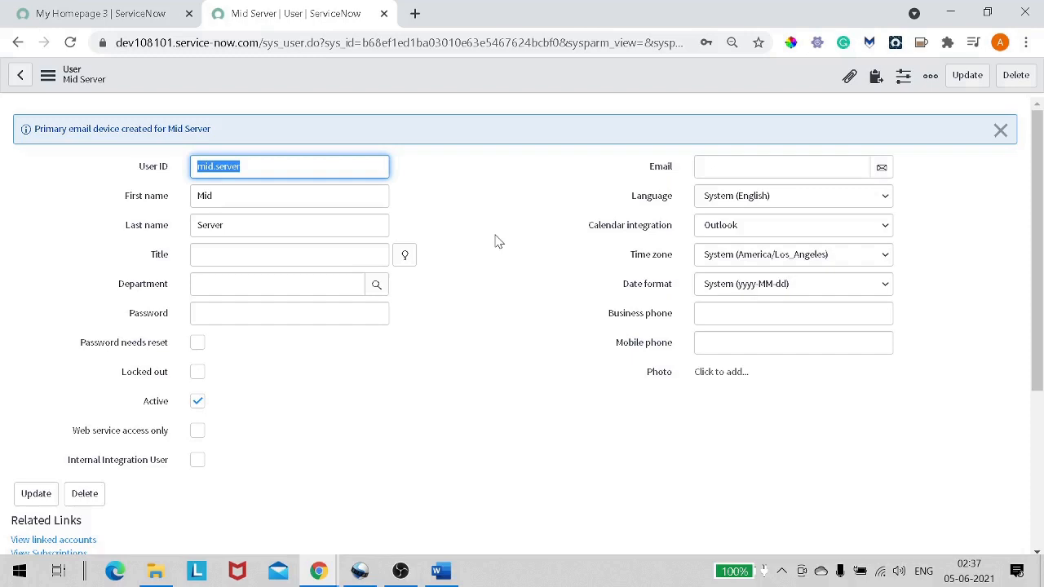
Add the mid_server role to the user's roles, save, and review the eight resulting roles.
scroll(497, 242, down, 3)
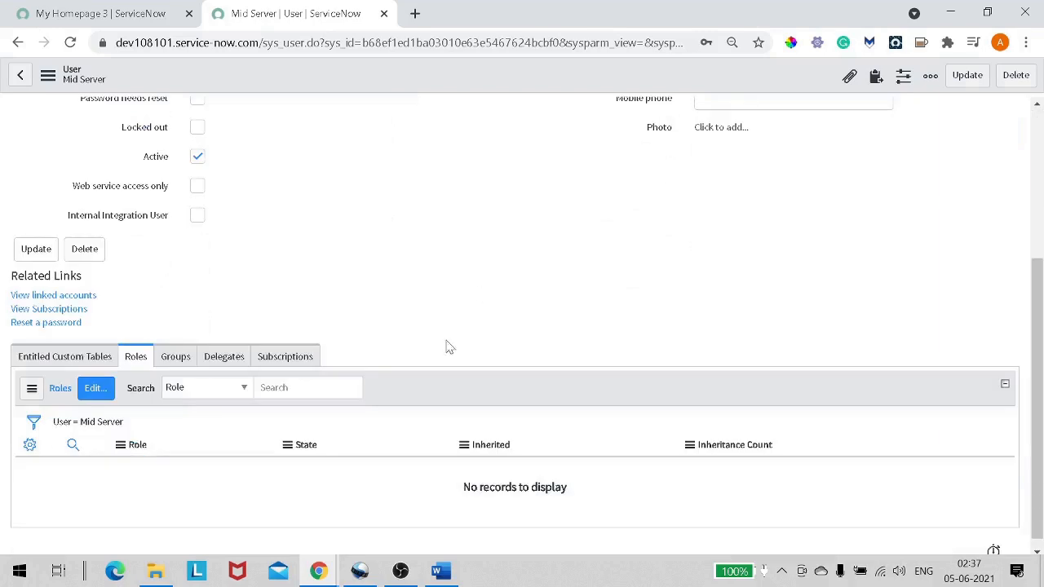
click(94, 388)
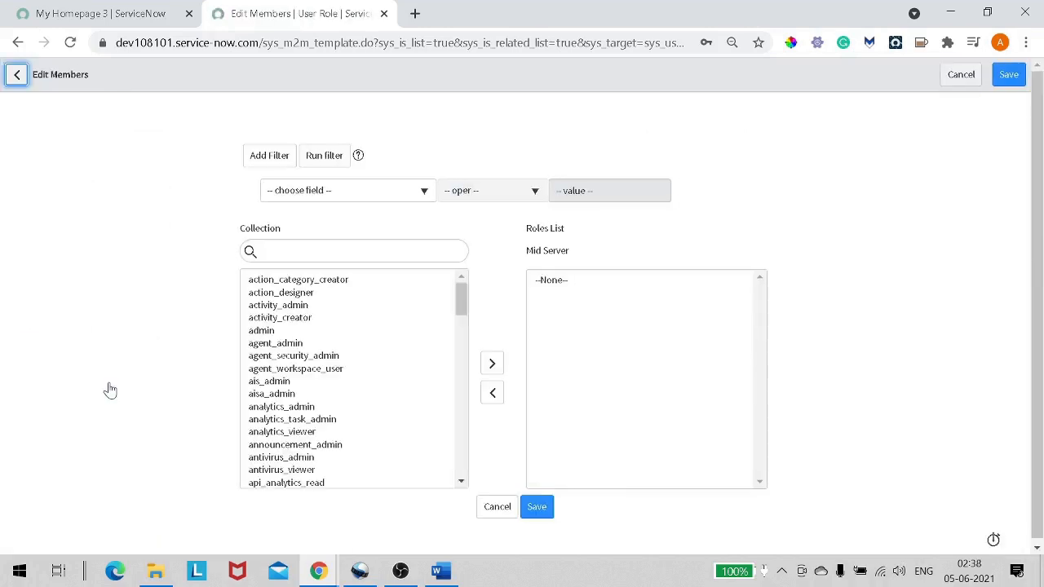
click(314, 251)
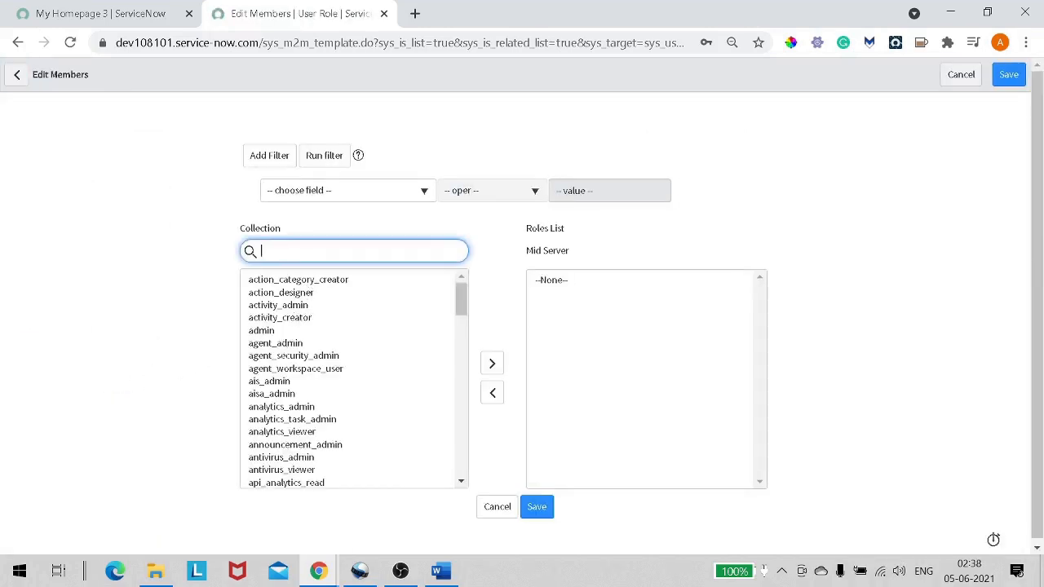
text(mid)
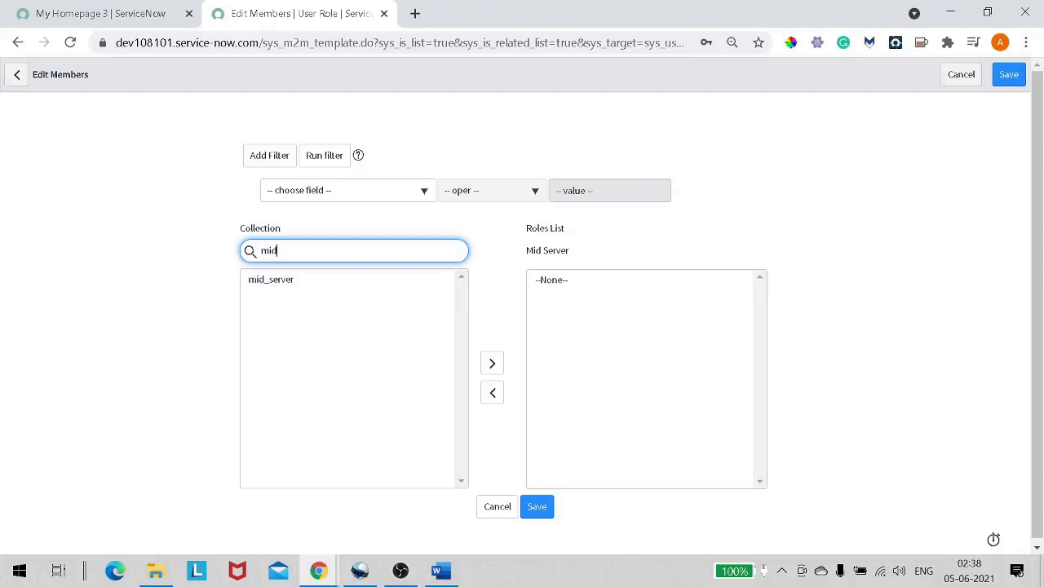
double_click(302, 280)
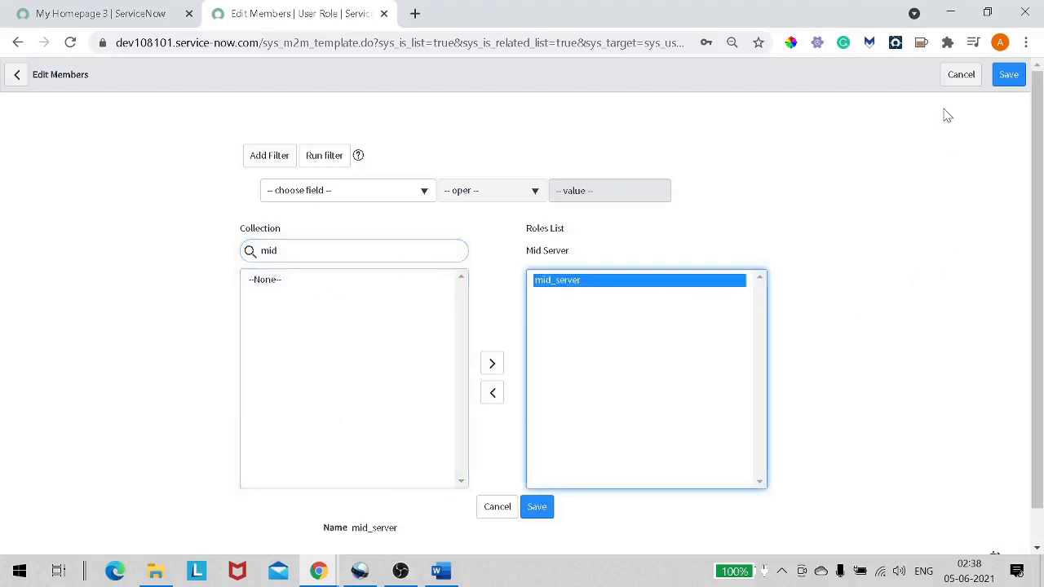
click(1011, 75)
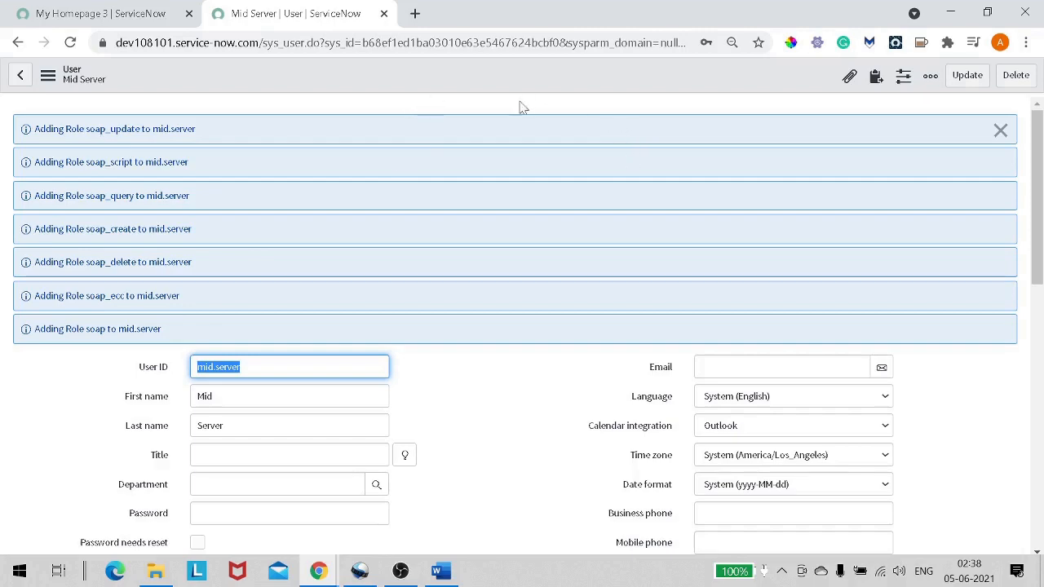
scroll(505, 298, down, 4)
scroll(505, 308, down, 2)
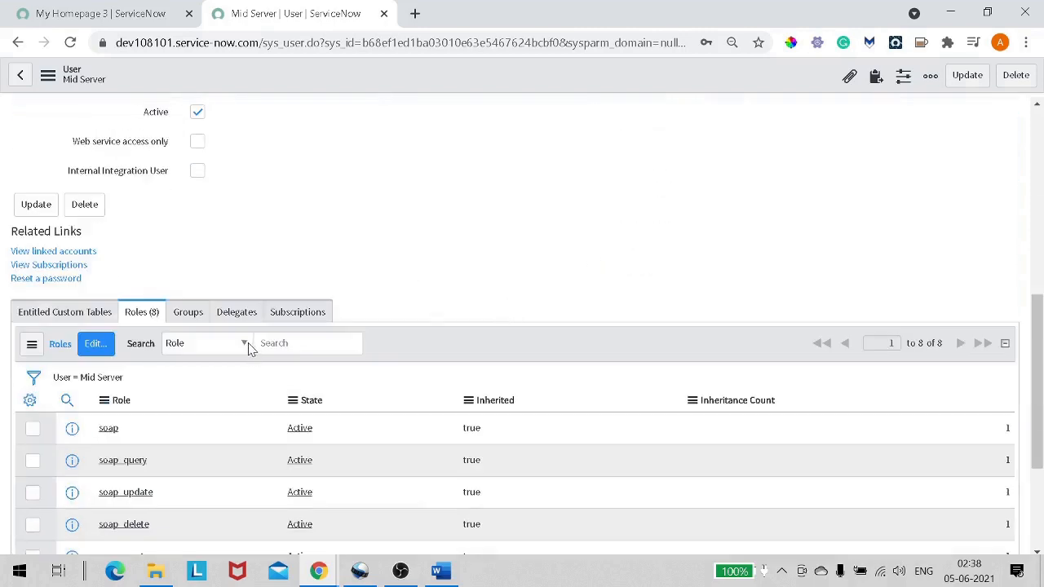
scroll(247, 345, down, 2)
scroll(411, 316, up, 3)
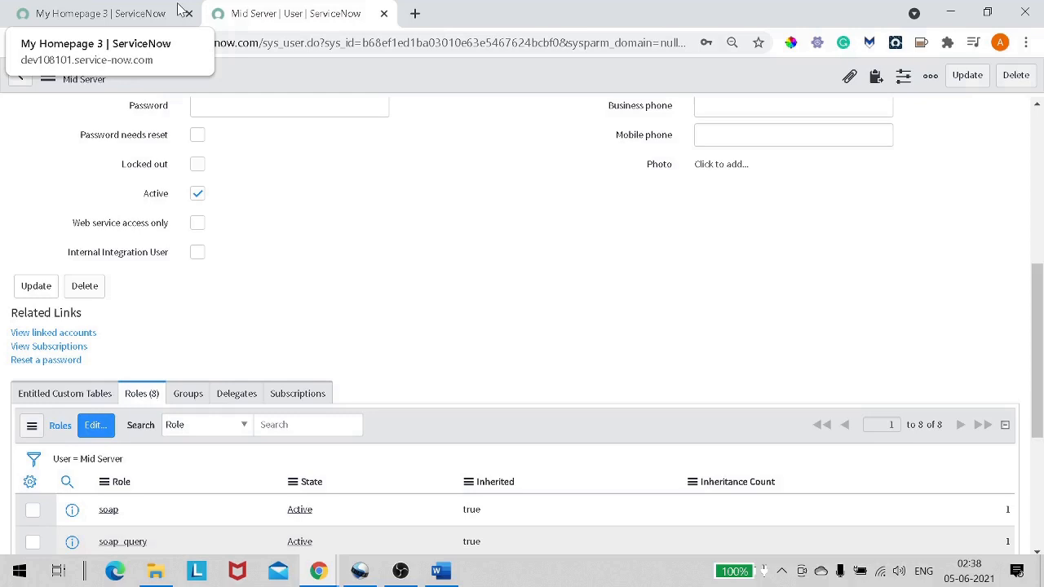
From the homepage, search 'mid server' and open MID Server > Downloads.
click(112, 21)
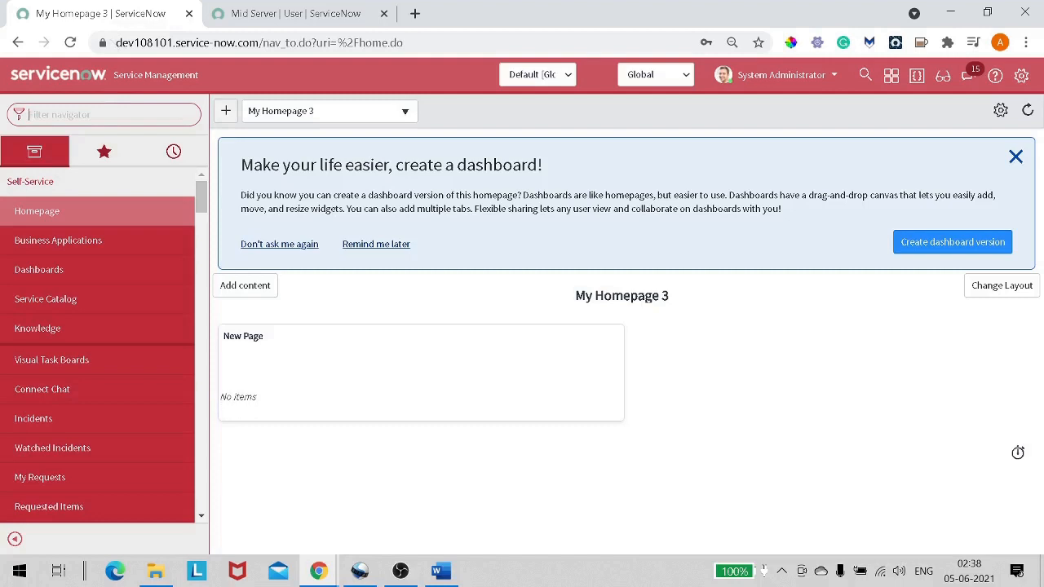
text(mid)
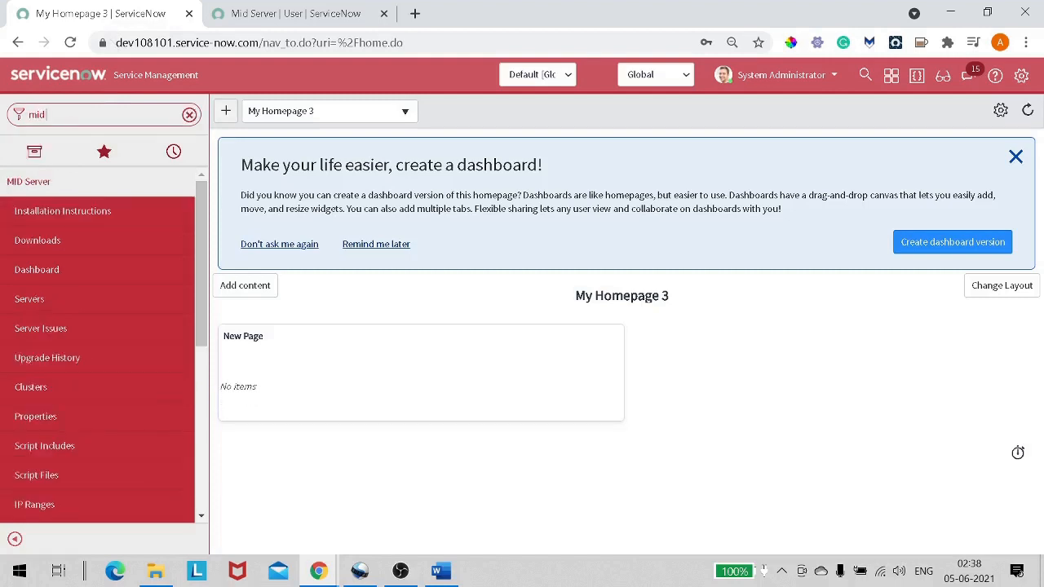
text( ser)
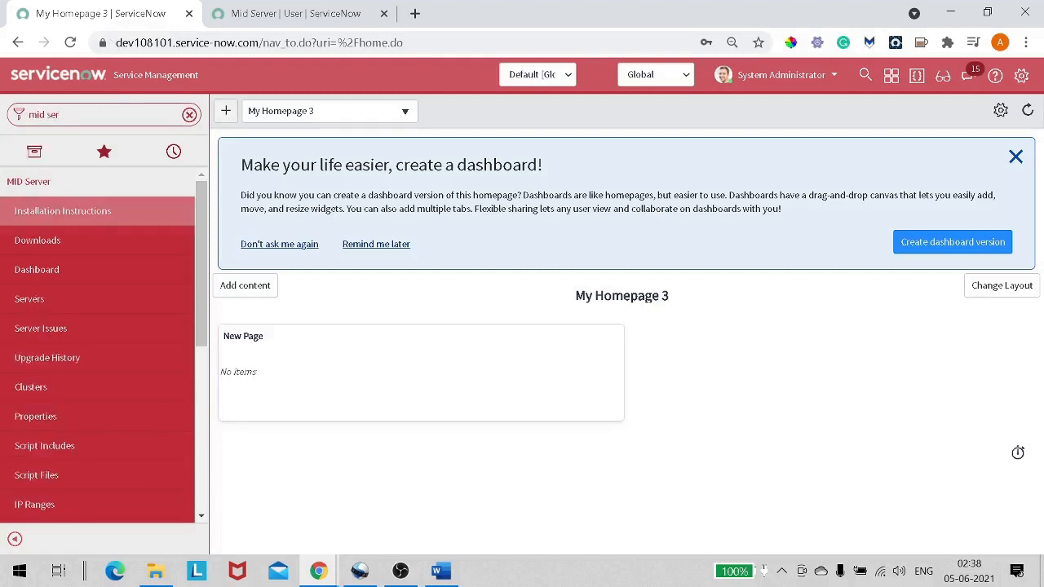
text(ver)
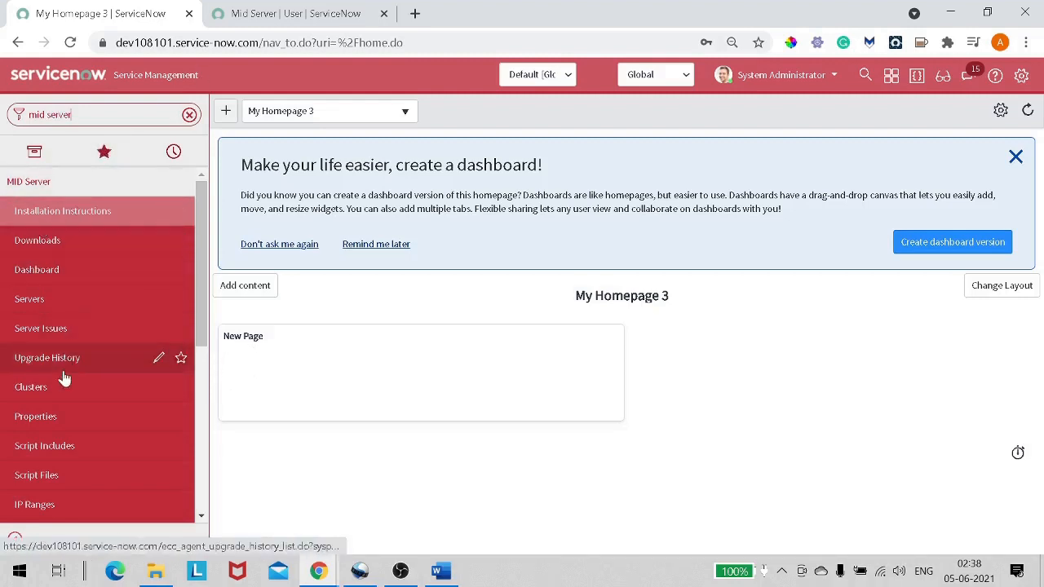
click(69, 248)
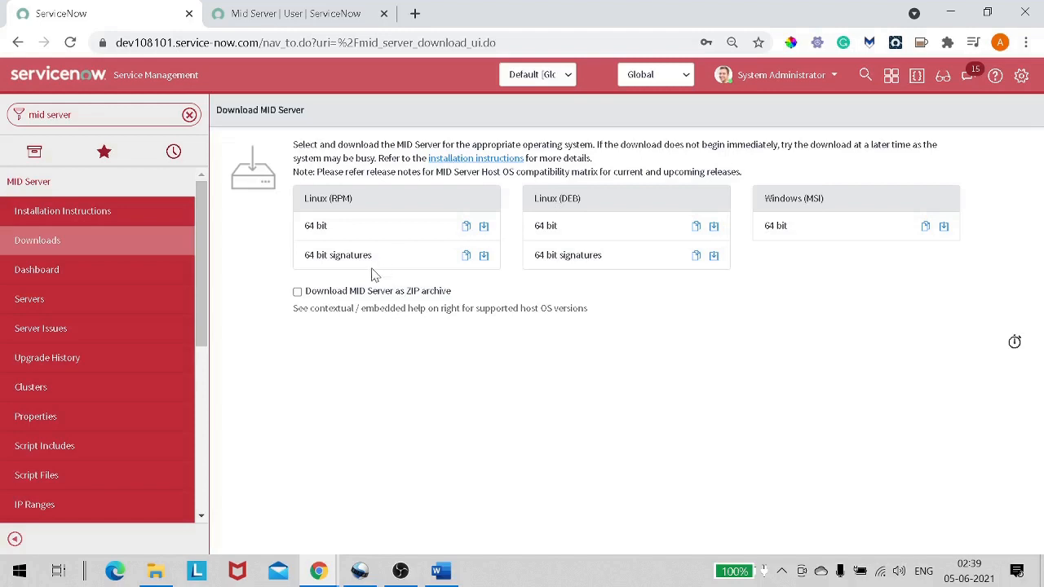
Enable 'Download MID Server as ZIP archive' to show the Linux and Windows ZIP packages.
click(298, 292)
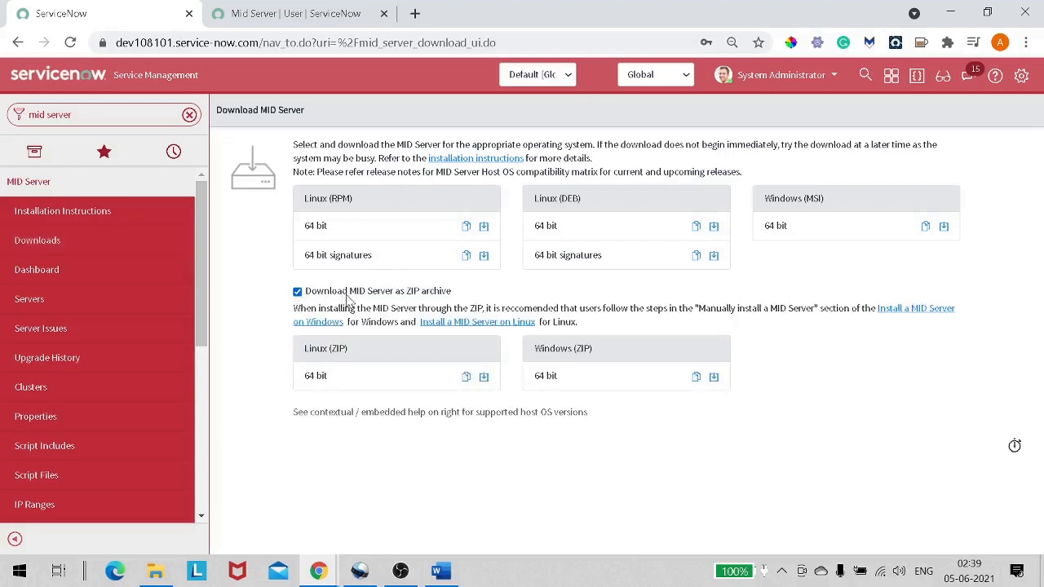
drag(367, 293, 455, 298)
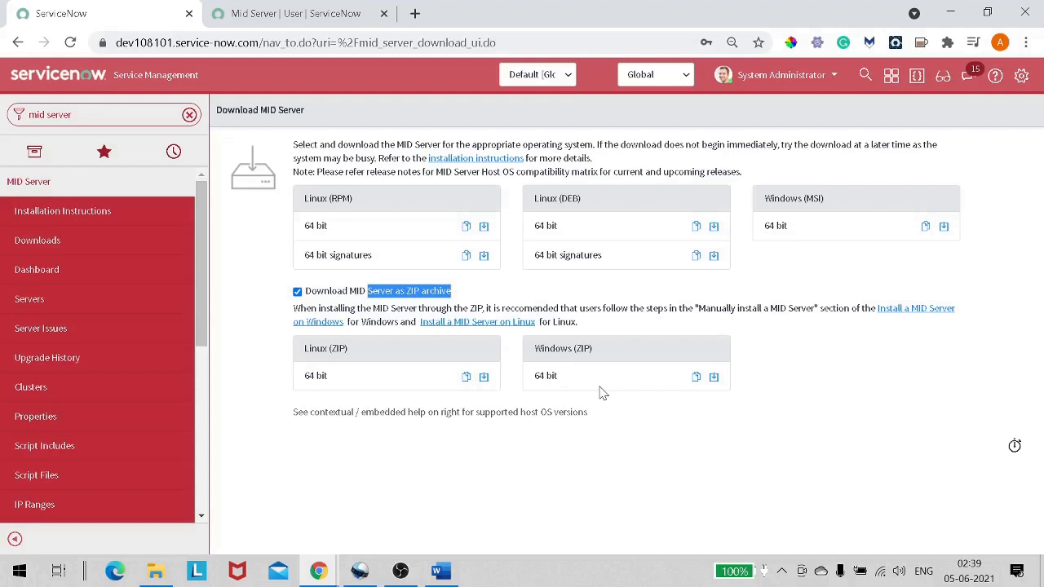
drag(288, 151, 646, 222)
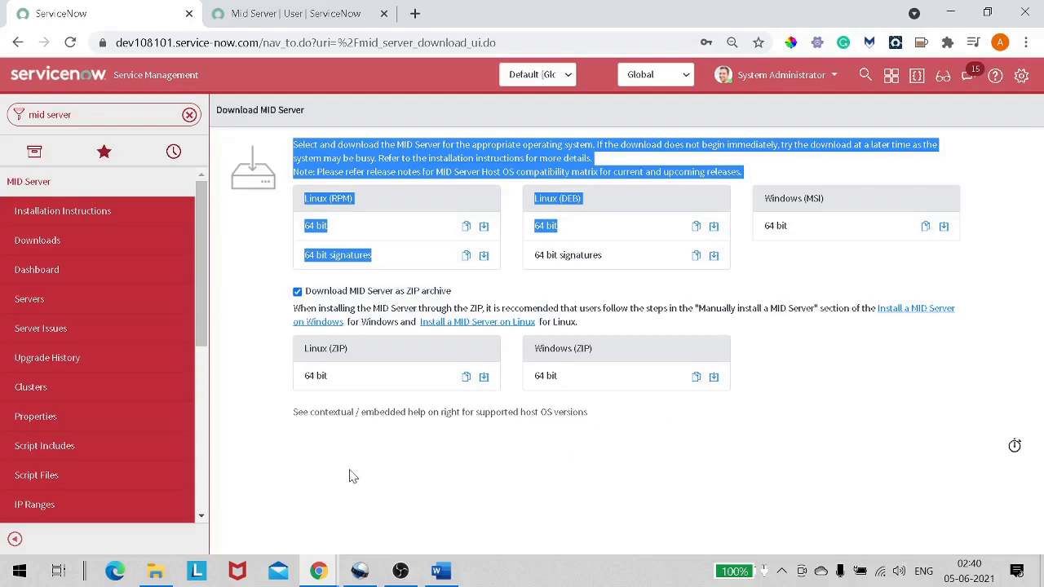
Select the mid.quebec MID Server ZIP in Downloads, then go to the Windows-SSD (C:) drive.
click(155, 571)
scroll(605, 383, down, 15)
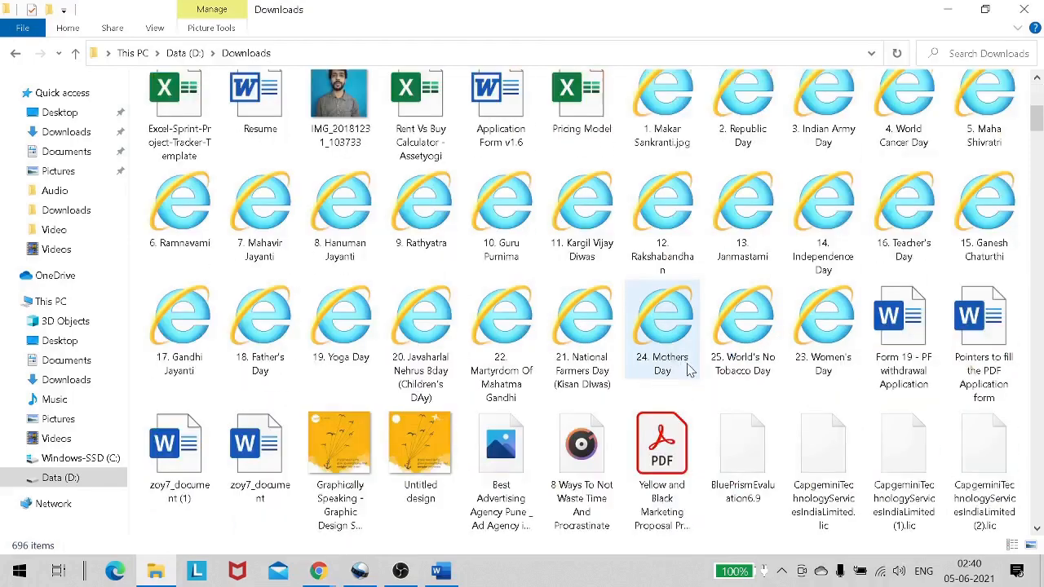
drag(1037, 159, 1041, 554)
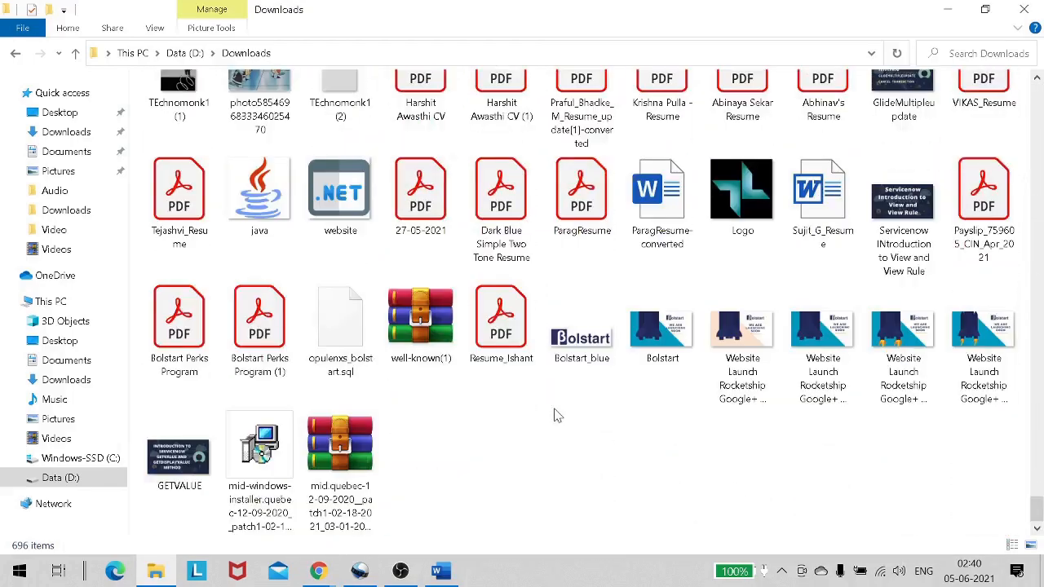
click(369, 477)
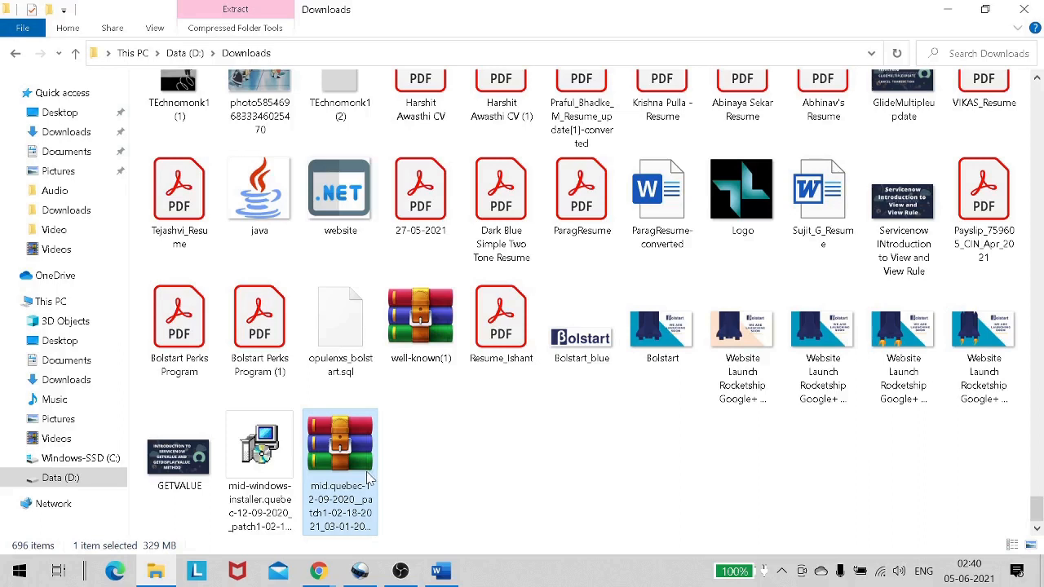
click(80, 458)
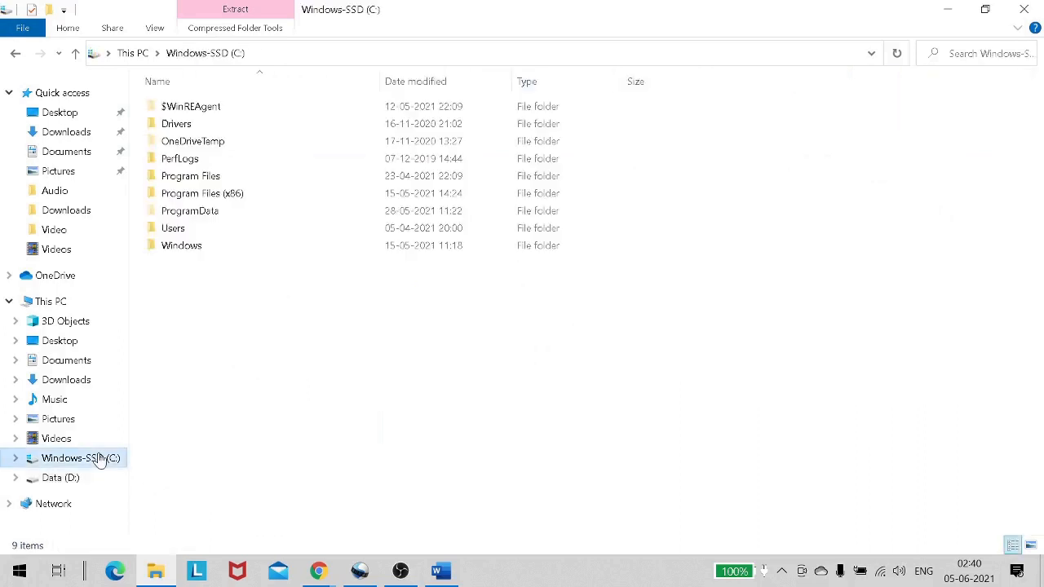
Create a new folder named 'Mid Server' on the C: drive and open it.
right_click(263, 315)
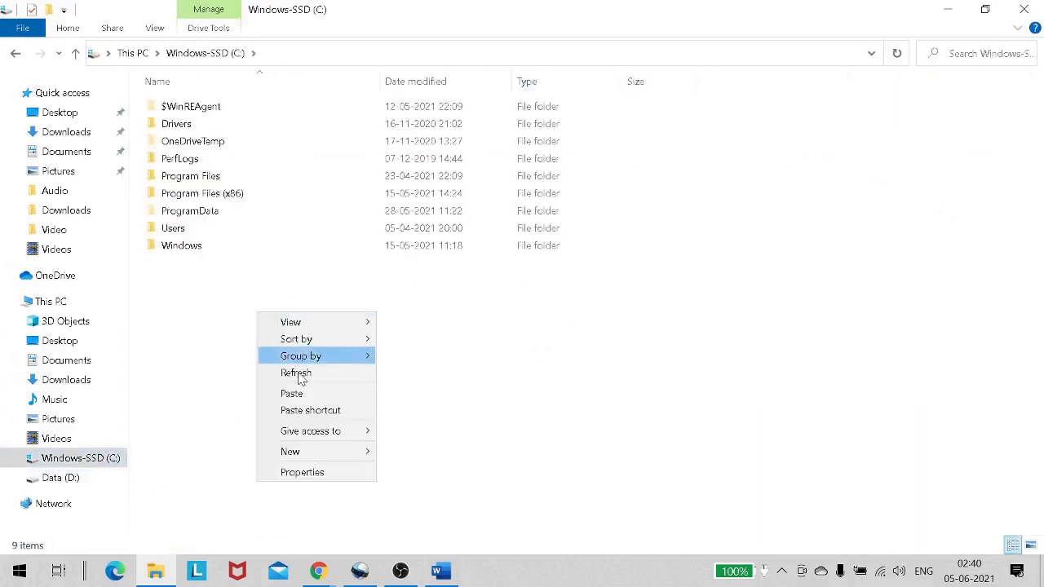
mouse_move(326, 454)
click(412, 452)
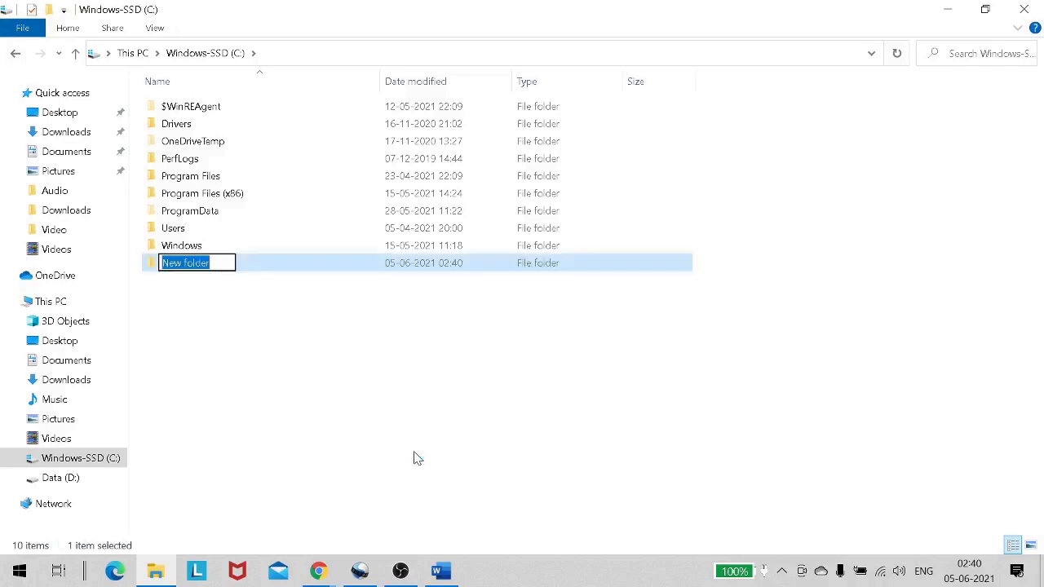
text(Mid)
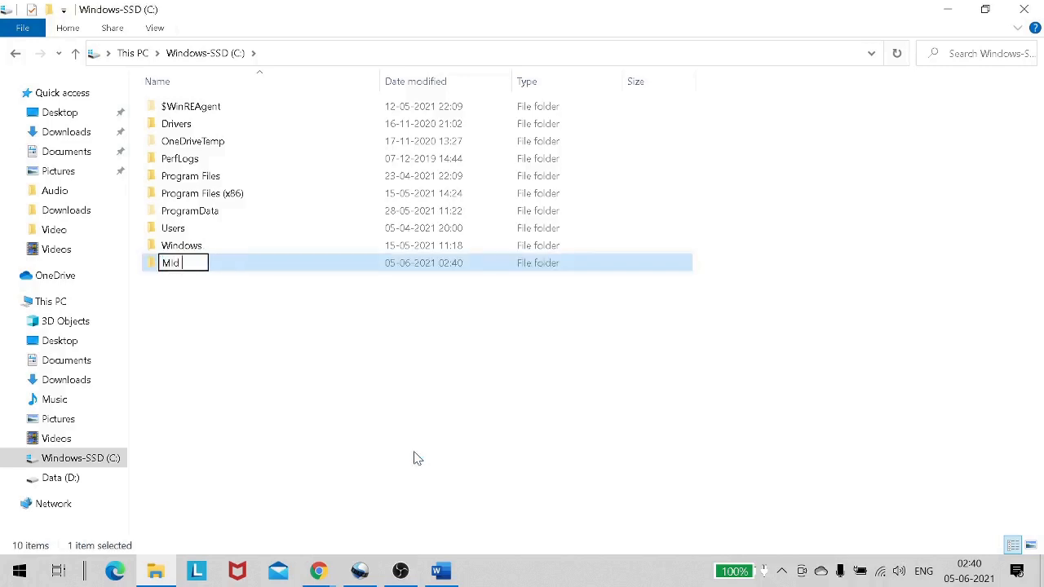
text( Server)
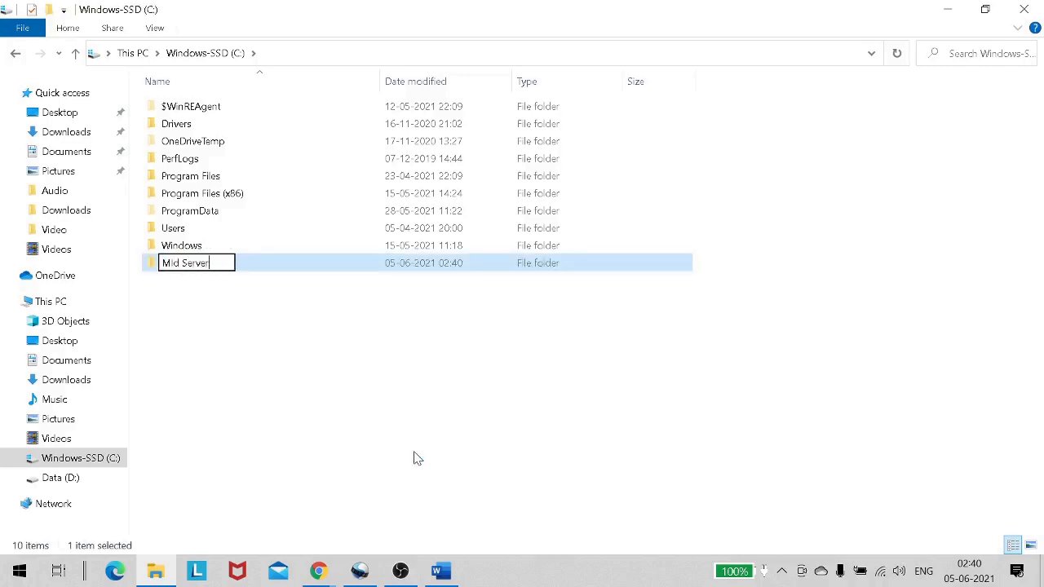
double_click(285, 266)
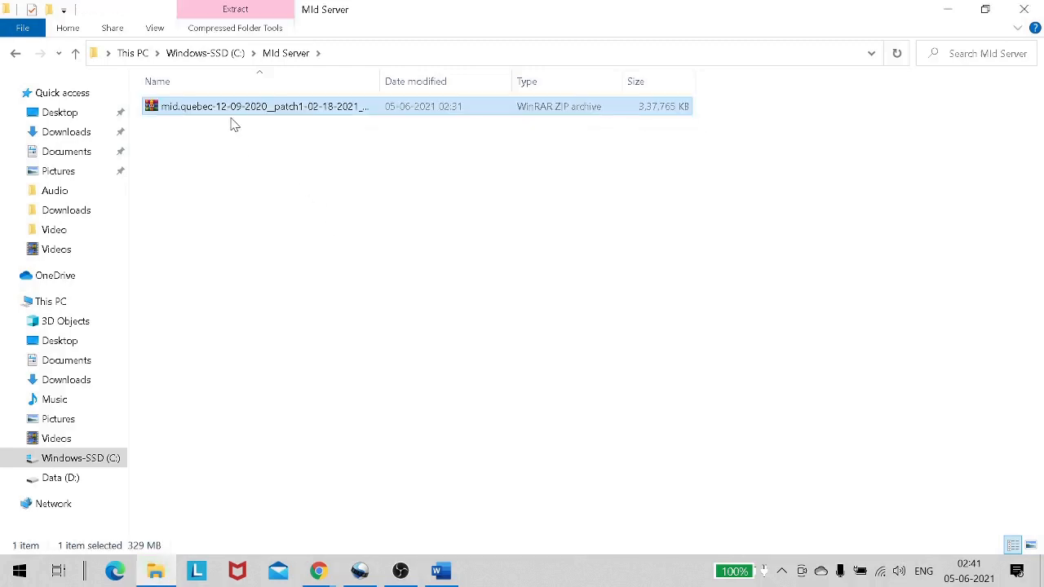
Extract the mid.quebec ZIP in place using Extract Here.
right_click(239, 107)
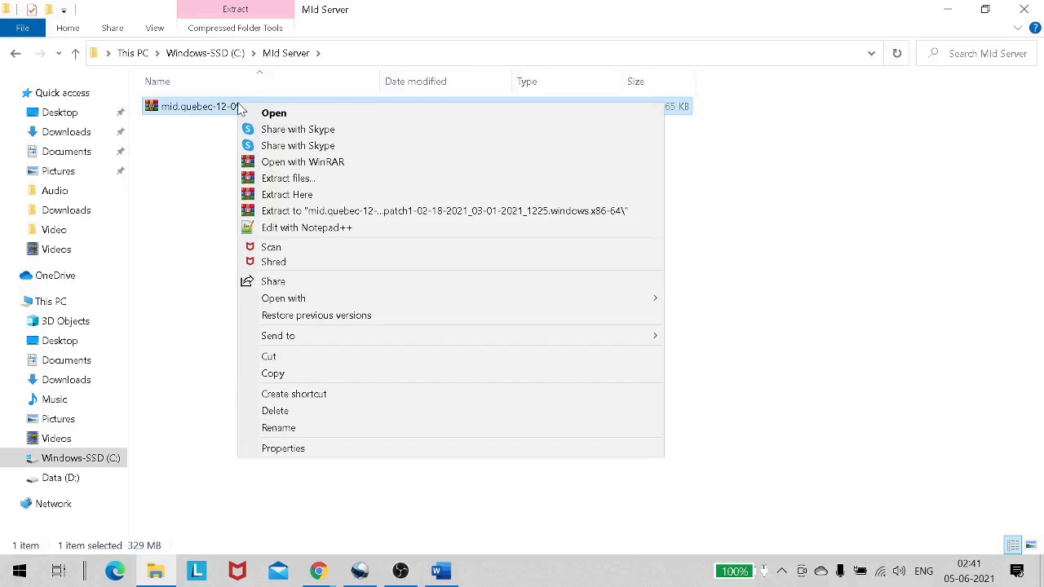
click(311, 197)
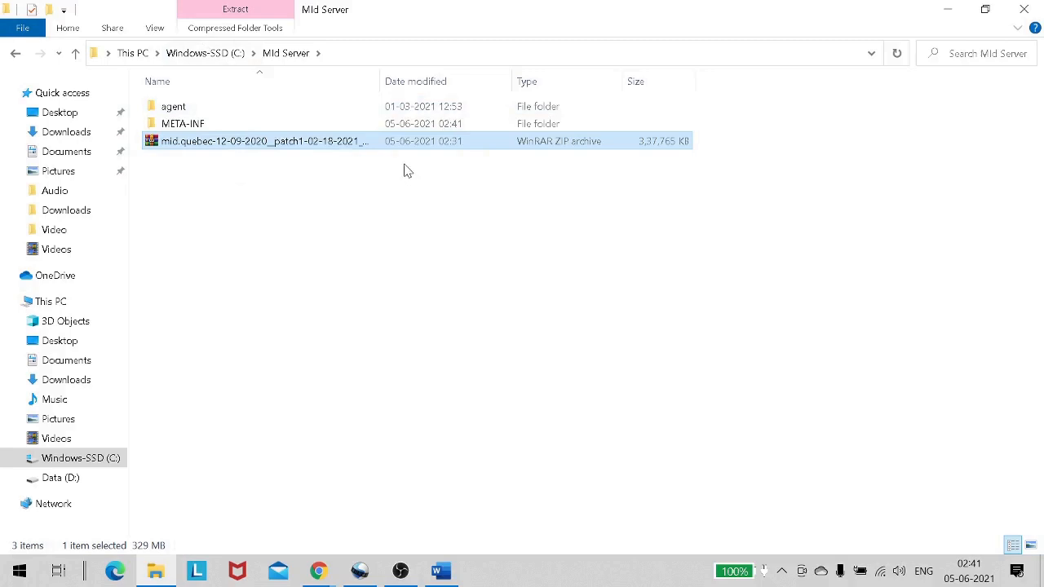
Open the agent folder and edit its config.xml with Notepad++.
double_click(333, 115)
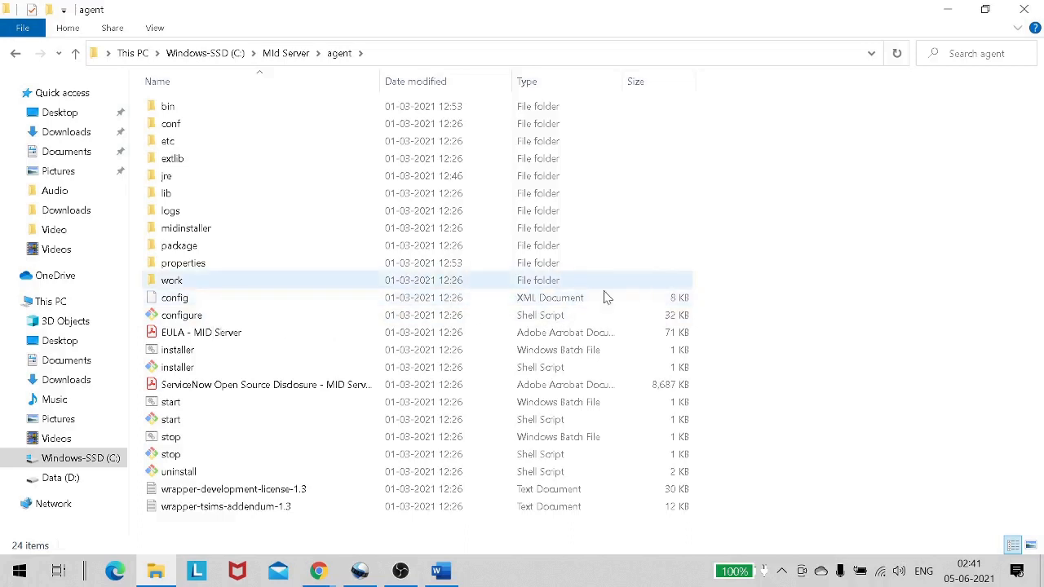
right_click(195, 299)
mouse_move(208, 305)
click(173, 306)
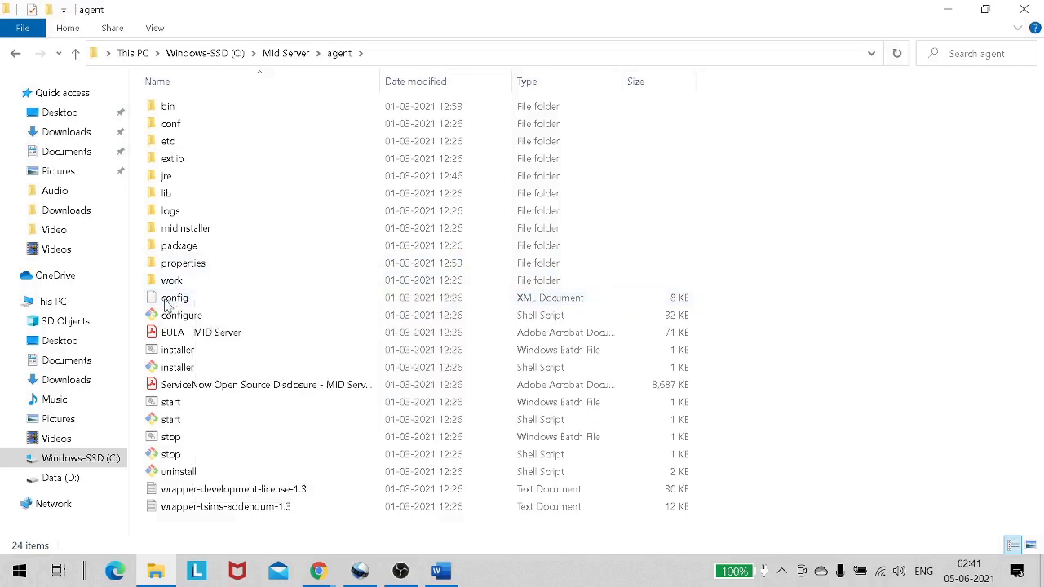
click(170, 303)
right_click(167, 307)
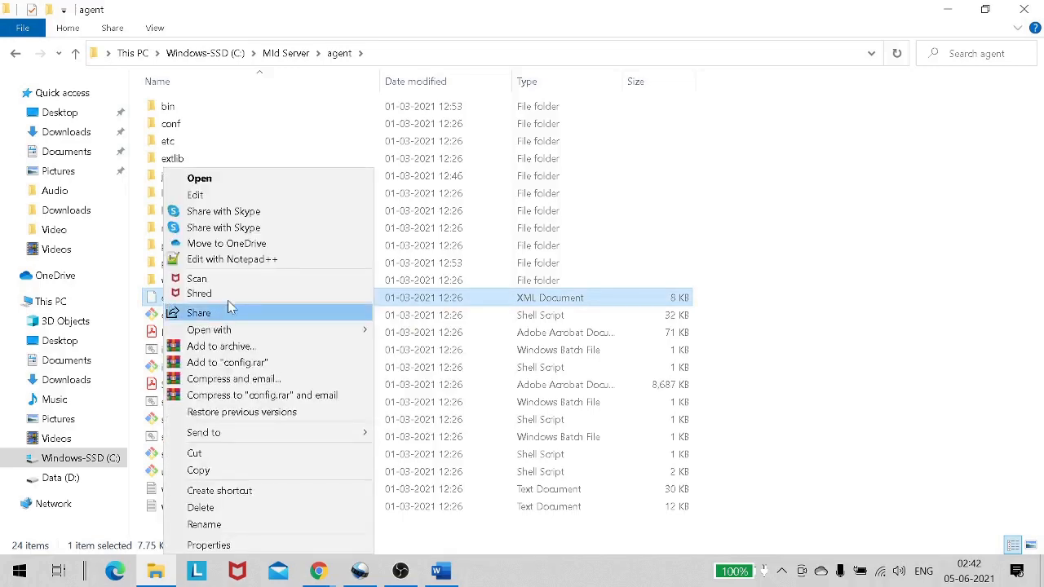
click(245, 259)
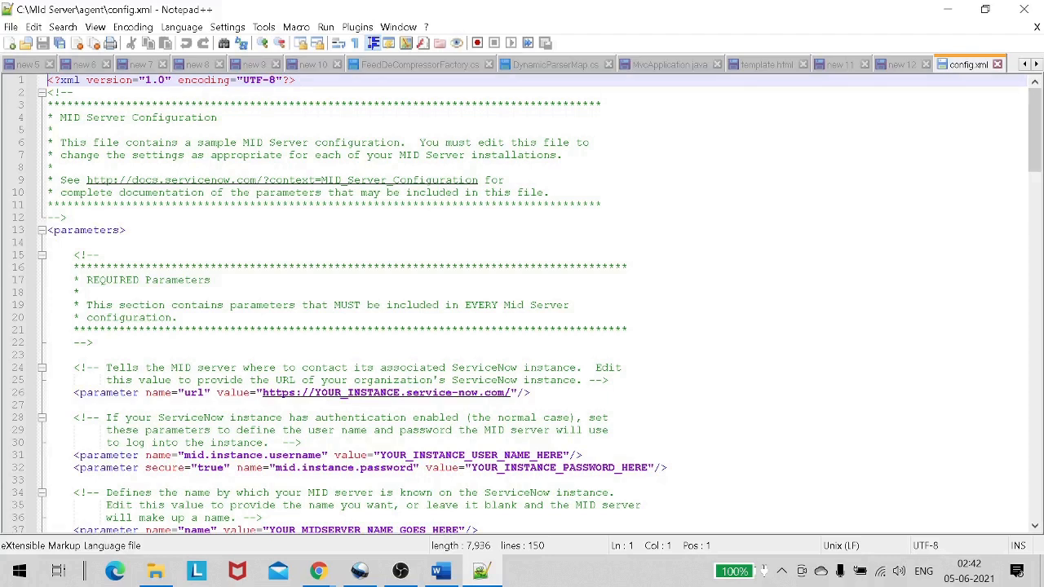
Copy the instance base URL from the browser and select the placeholder url value in config.xml.
scroll(281, 401, down, 1)
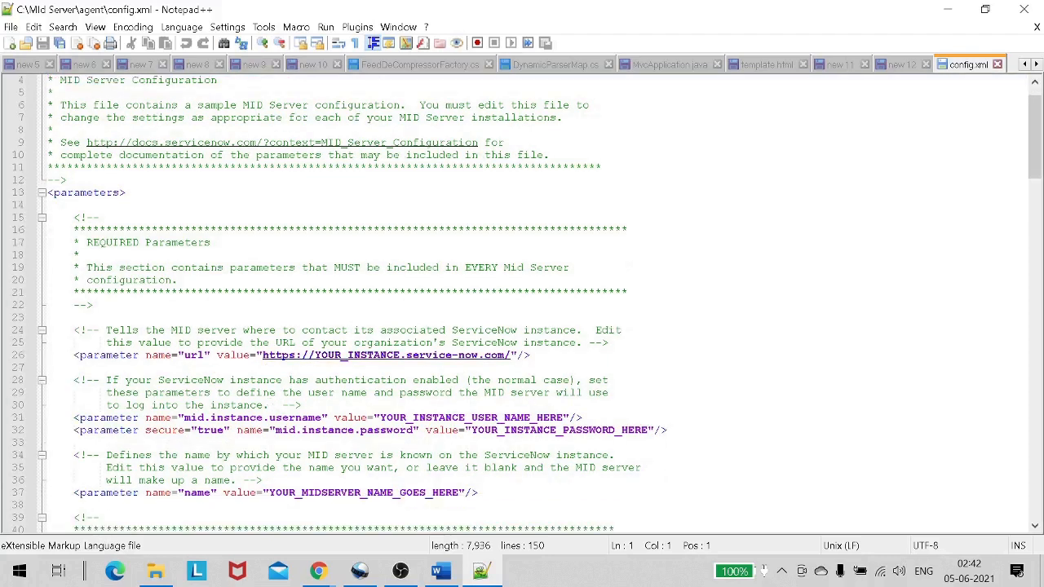
click(104, 330)
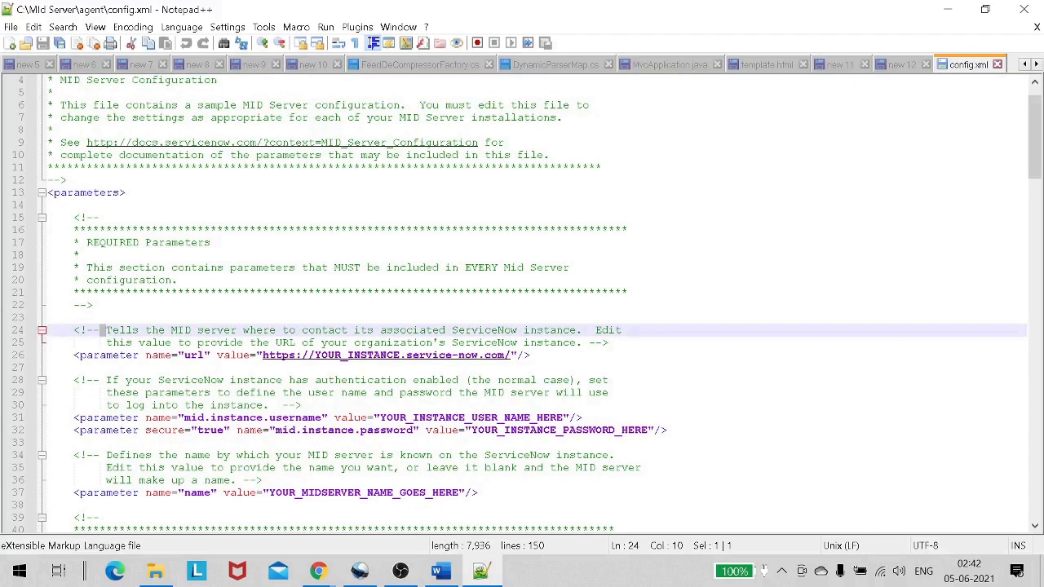
drag(353, 331, 530, 330)
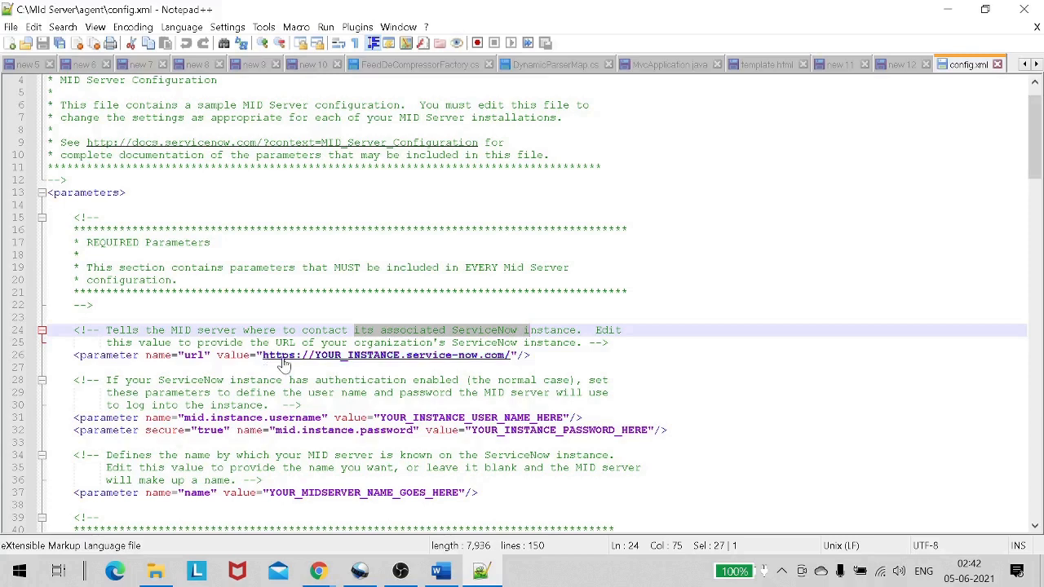
key(alt+Tab)
key(Tab)
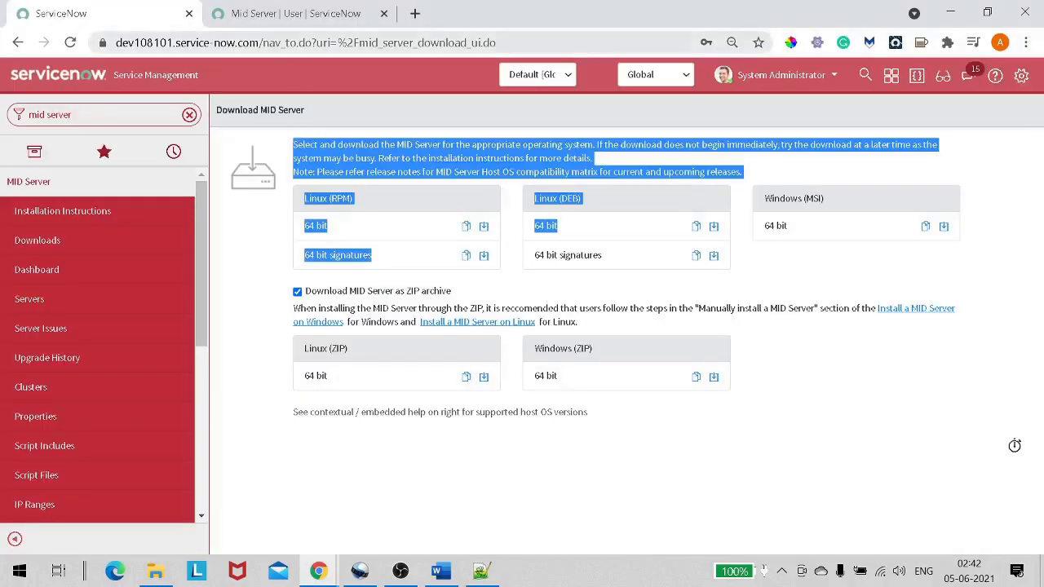
drag(263, 43, 3, 51)
key(ctrl+c)
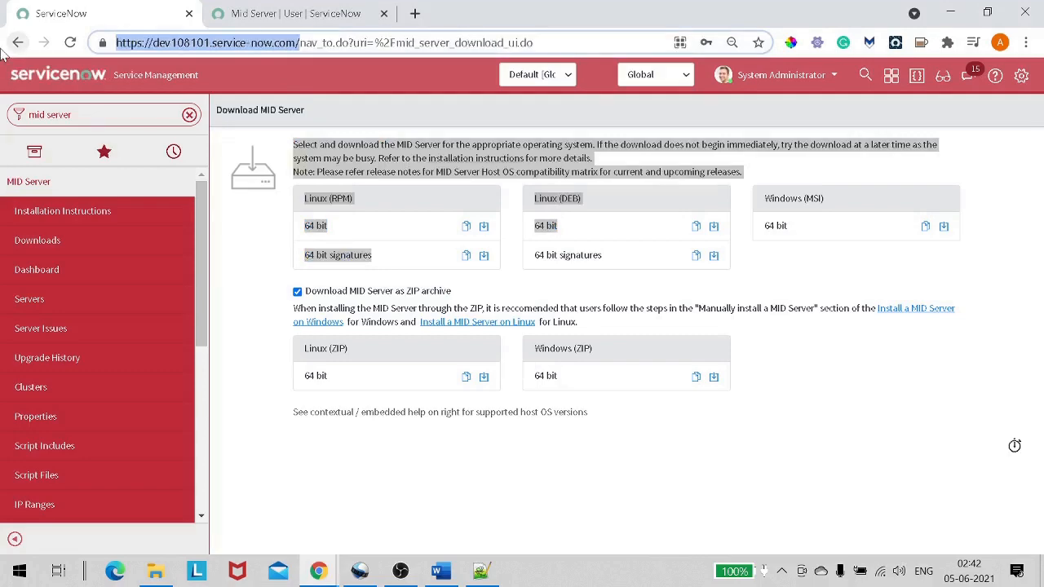
key(alt+Tab)
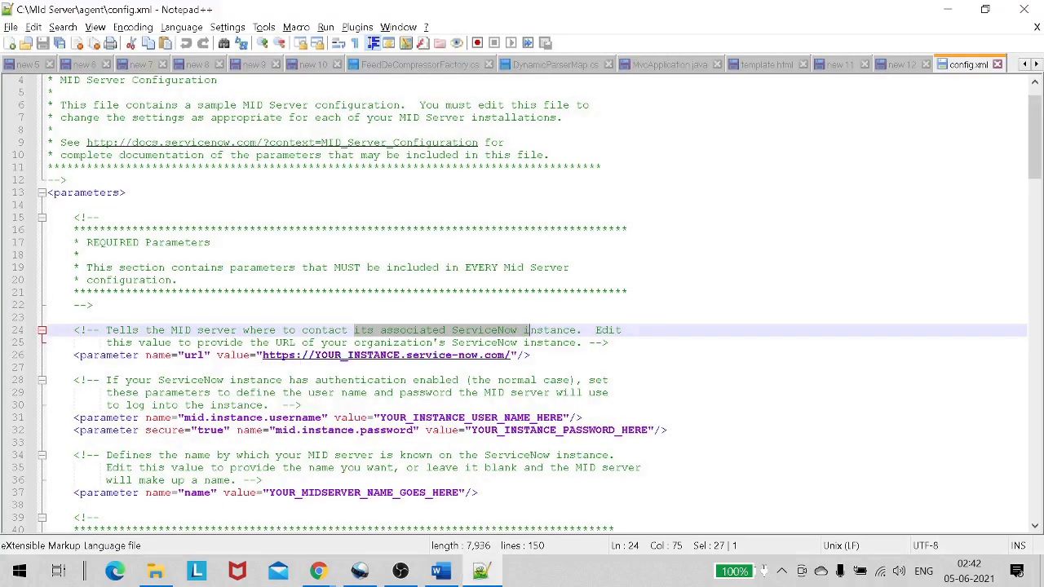
drag(263, 356, 512, 363)
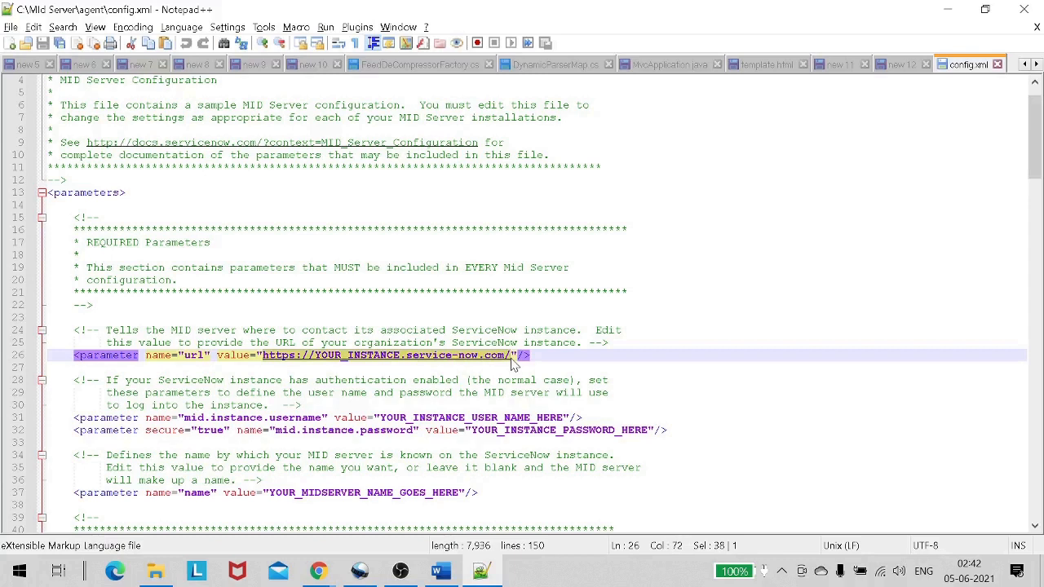
Paste the instance URL over the placeholder url value.
key(ctrl+v)
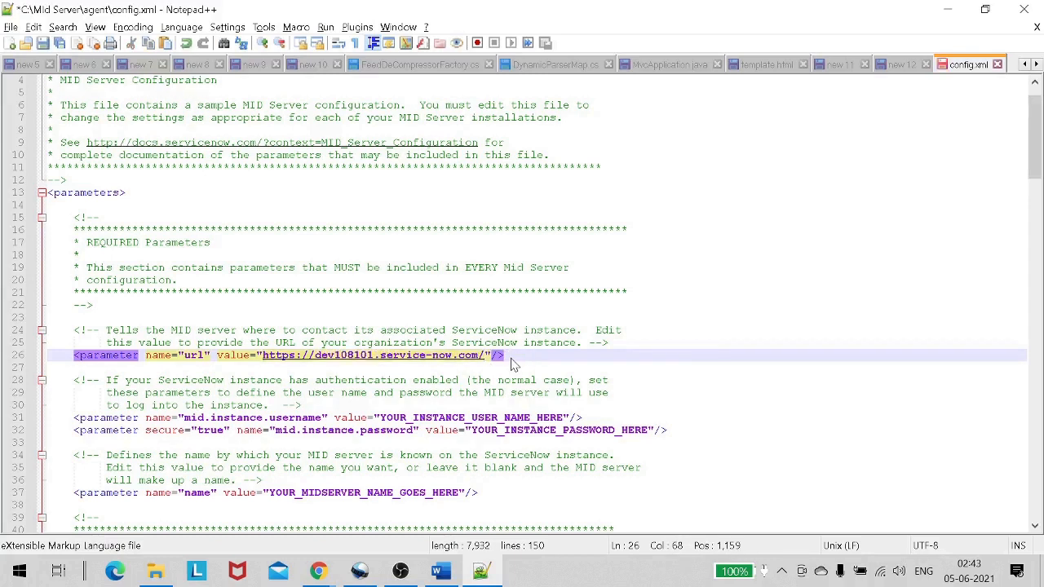
key(Up)
key(End)
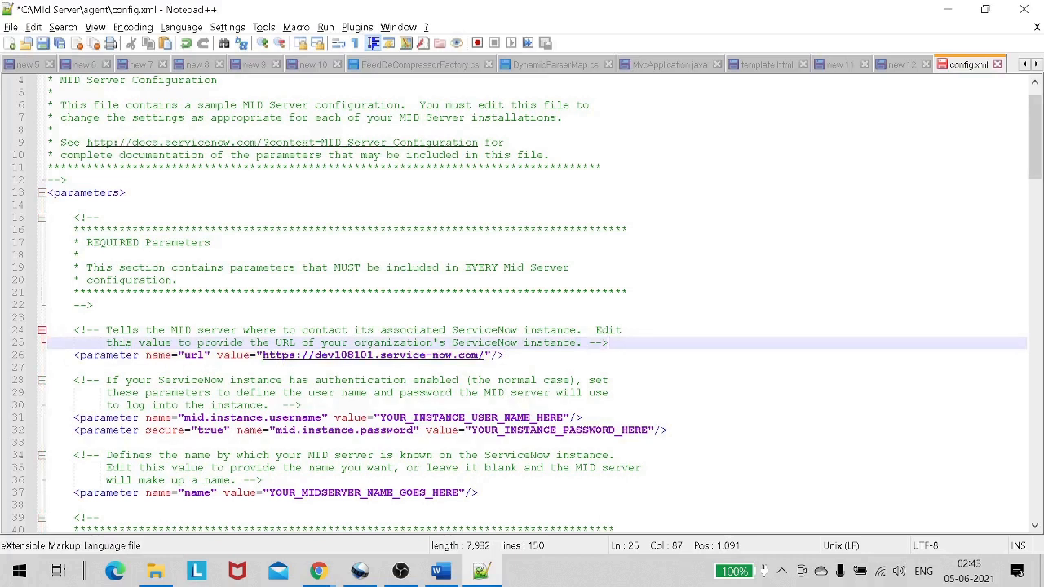
Copy the User ID mid.server from the user record and paste it as the username on line 31.
key(alt+Tab)
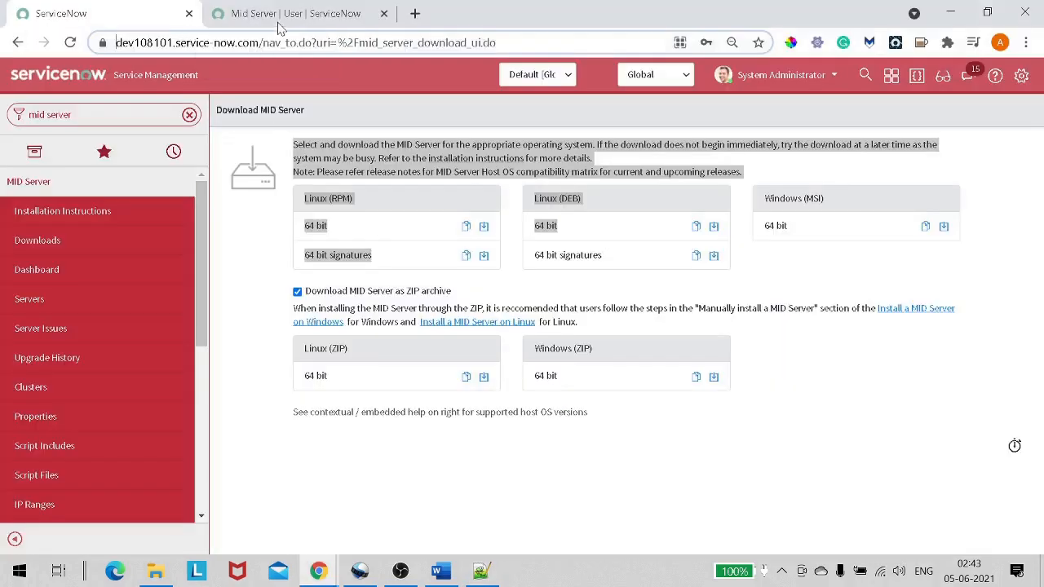
click(277, 27)
click(256, 363)
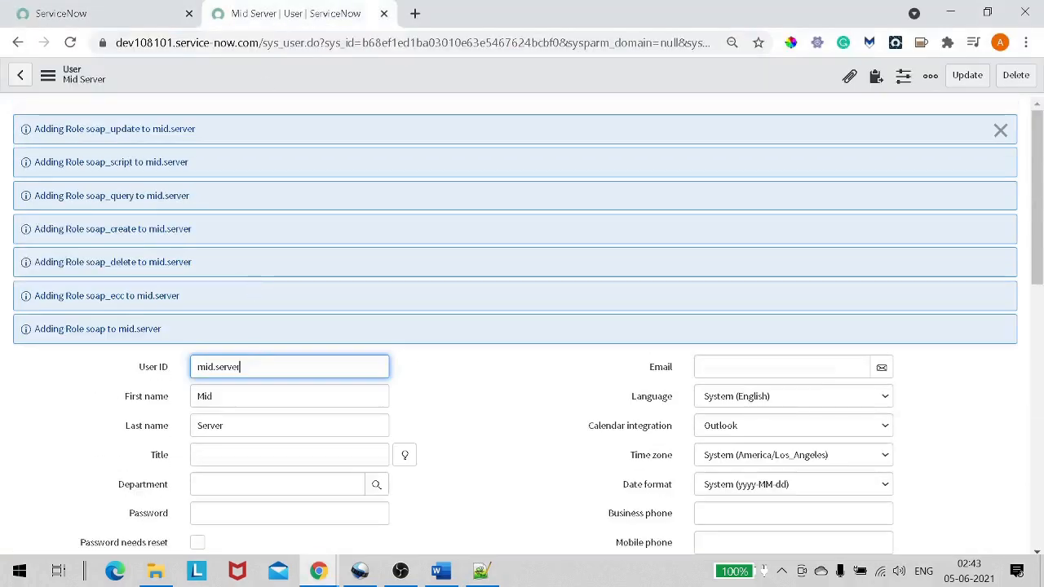
drag(242, 367, 190, 372)
key(ctrl+c)
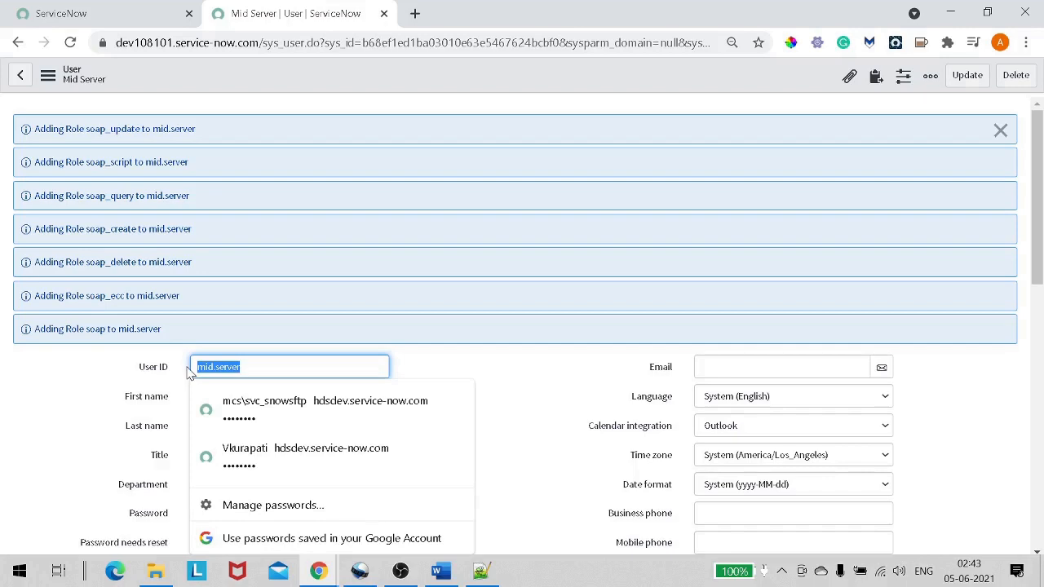
key(alt+Tab)
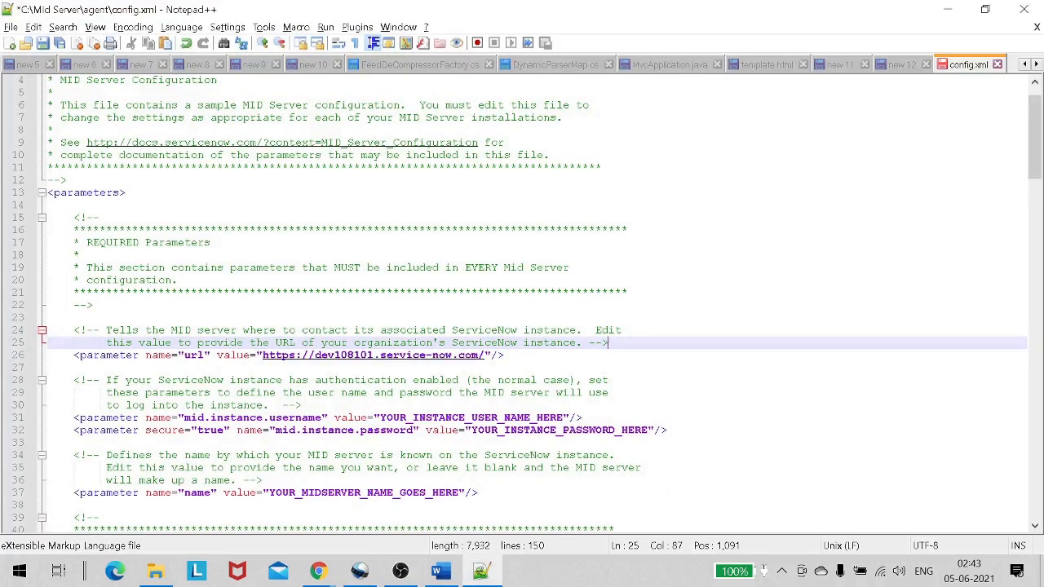
drag(378, 418, 565, 417)
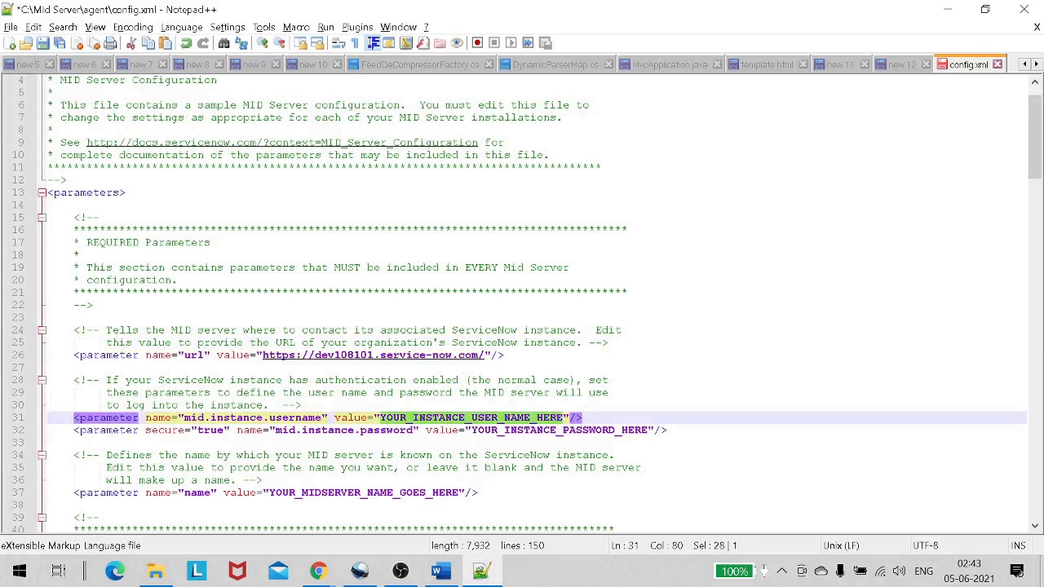
key(ctrl+v)
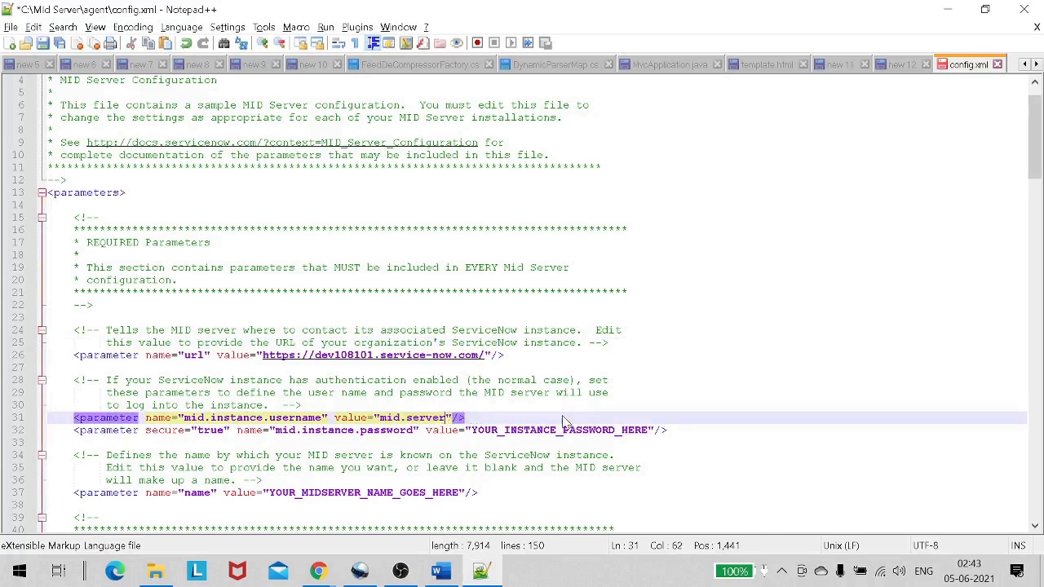
Replace the placeholder password value on line 32 with the MID user's password.
click(49, 367)
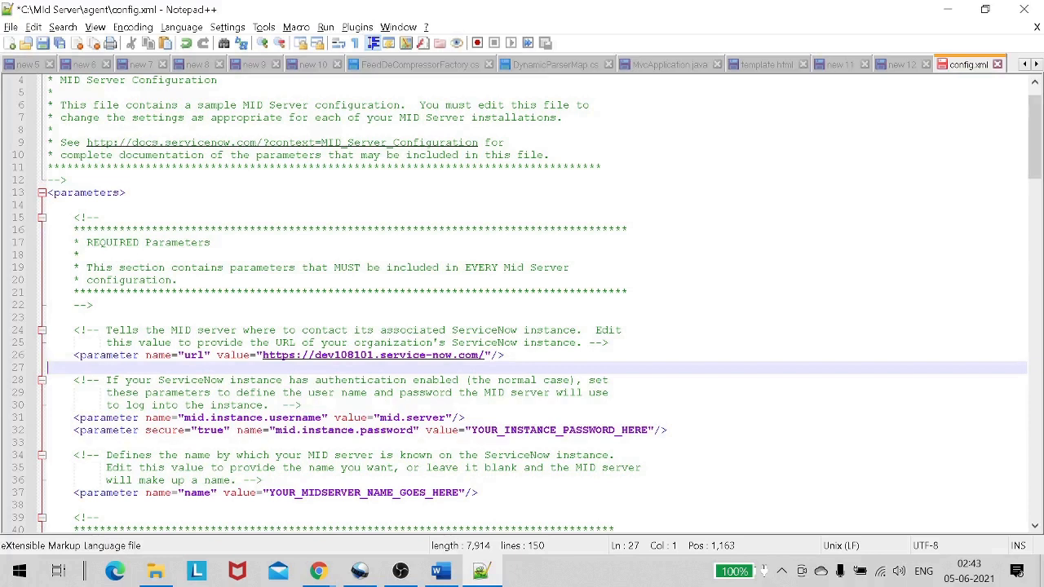
drag(470, 430, 647, 430)
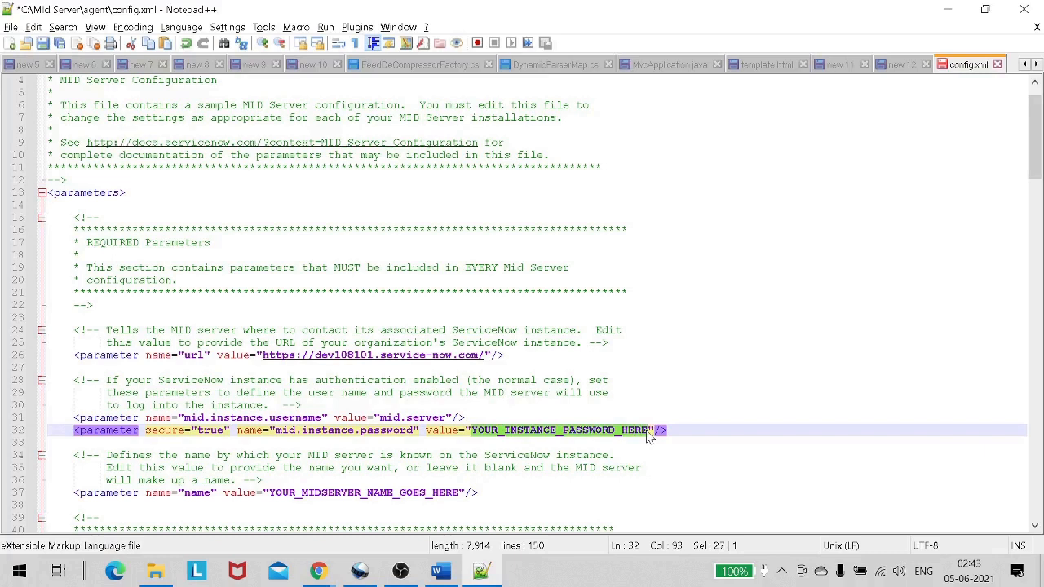
key(Delete)
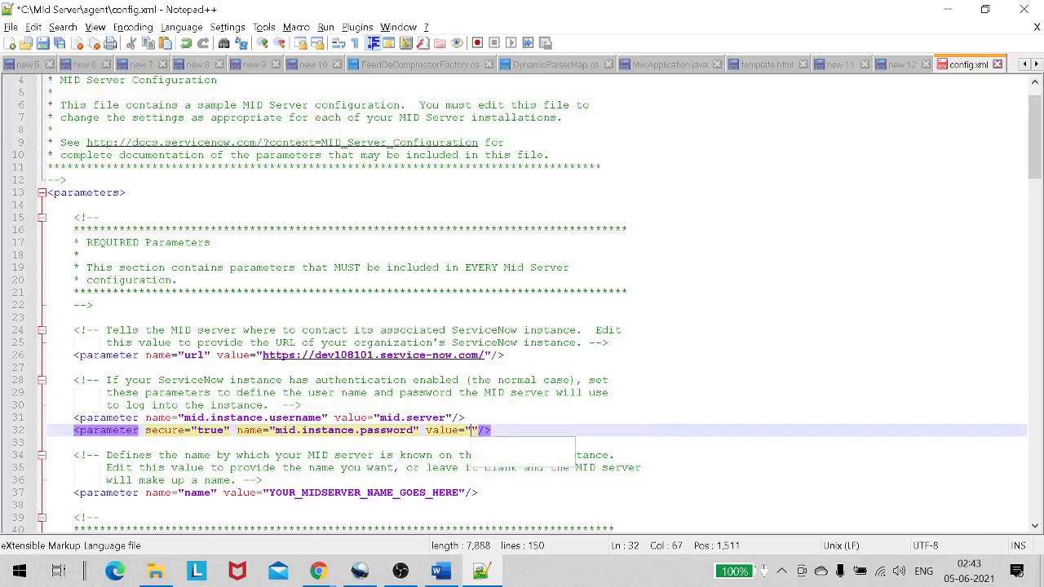
text(Pass)
text(word@)
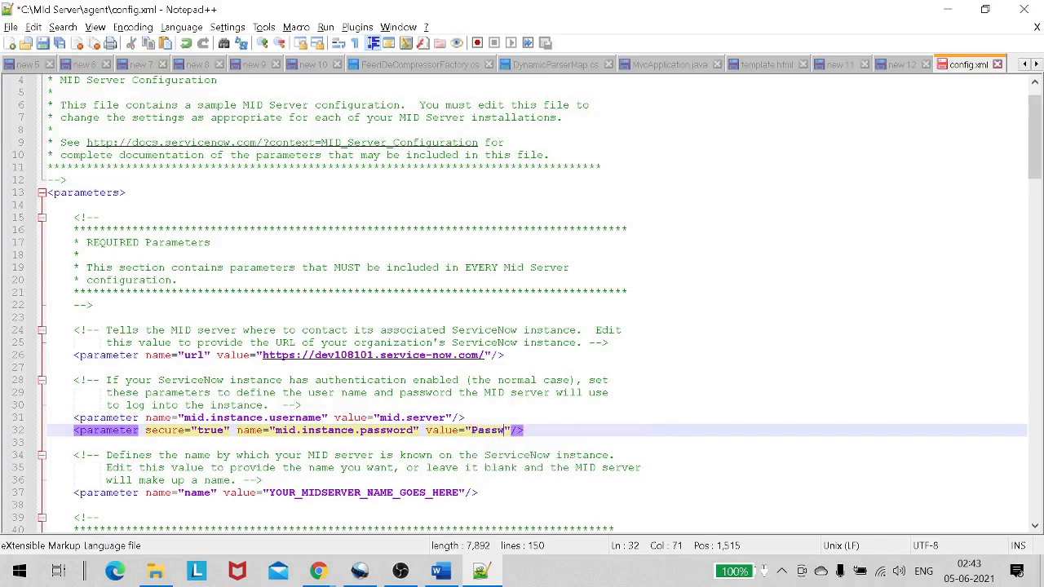
text(123)
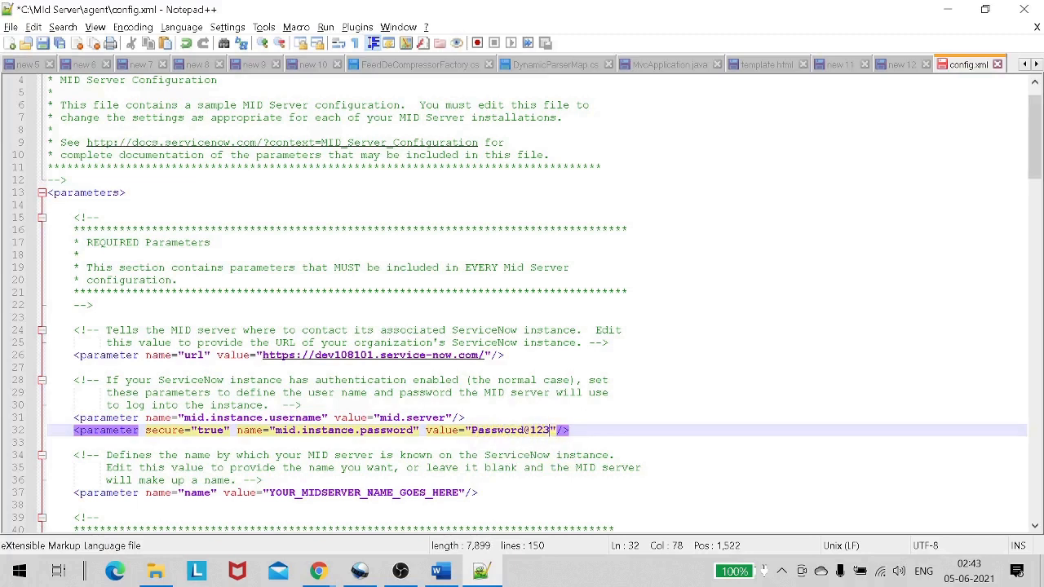
scroll(522, 302, down, 1)
scroll(521, 302, down, 1)
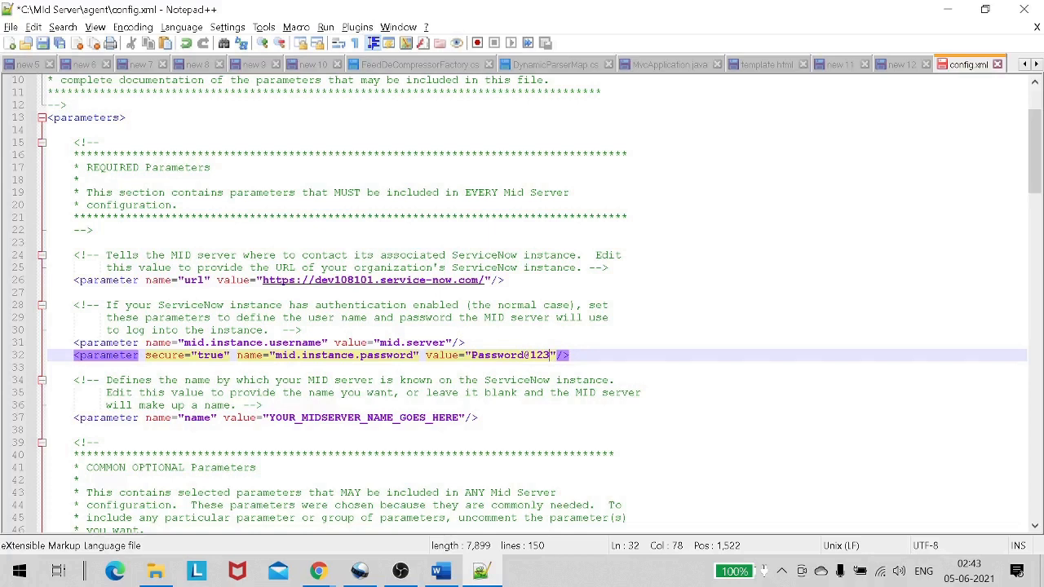
Replace YOUR_MIDSERVER_NAME_GOES_HERE on line 37 of config.xml with MyMidServer and save.
drag(269, 417, 465, 417)
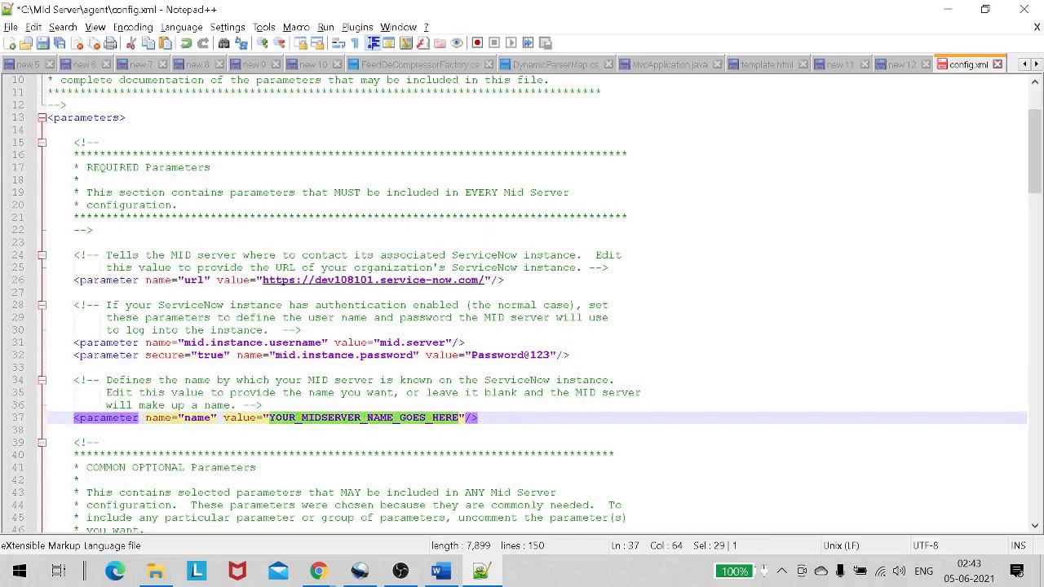
text(MyMId)
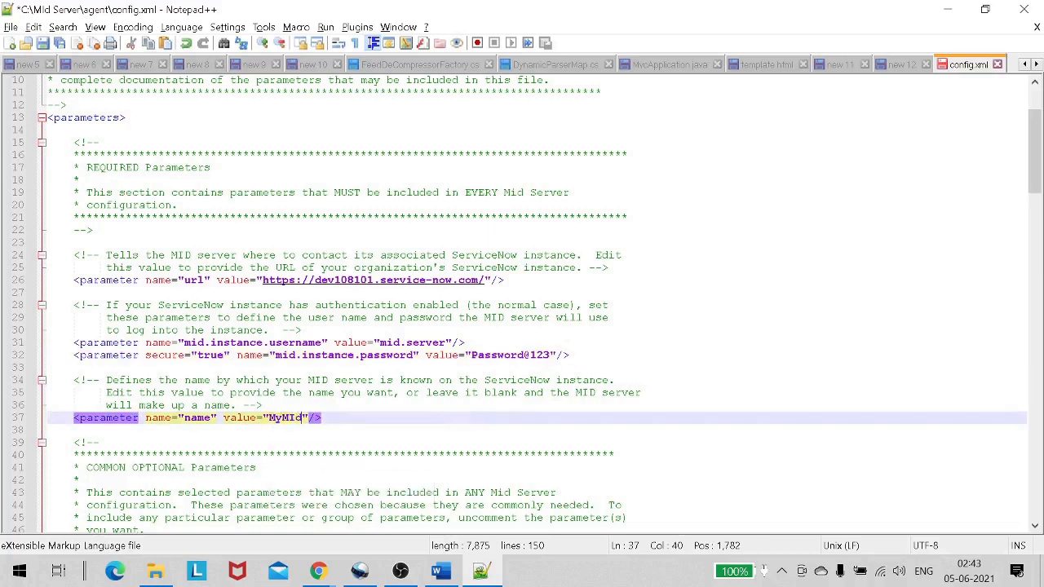
key(BackSpace)
key(BackSpace)
text(idServer)
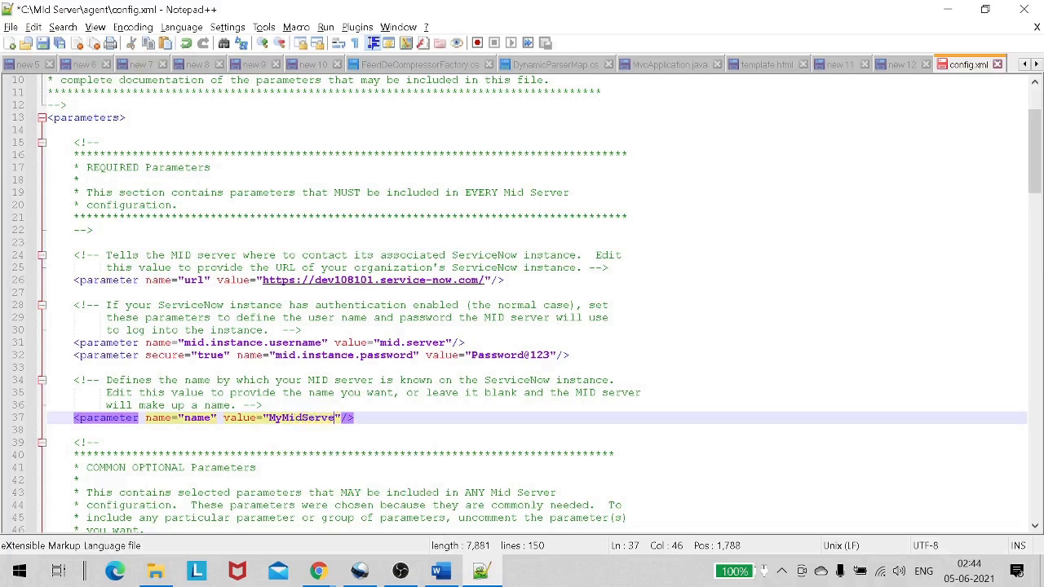
click(451, 343)
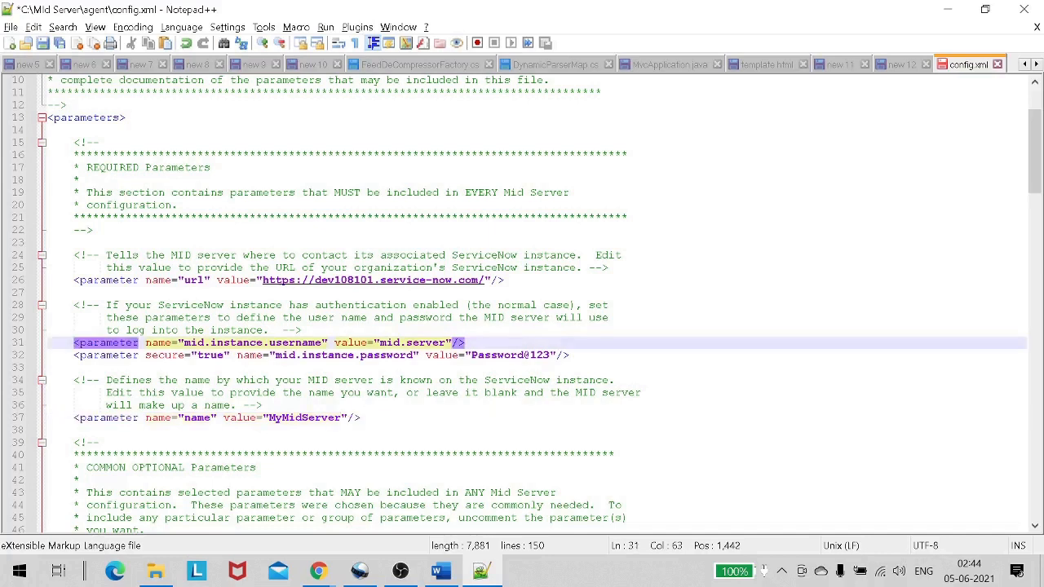
click(296, 305)
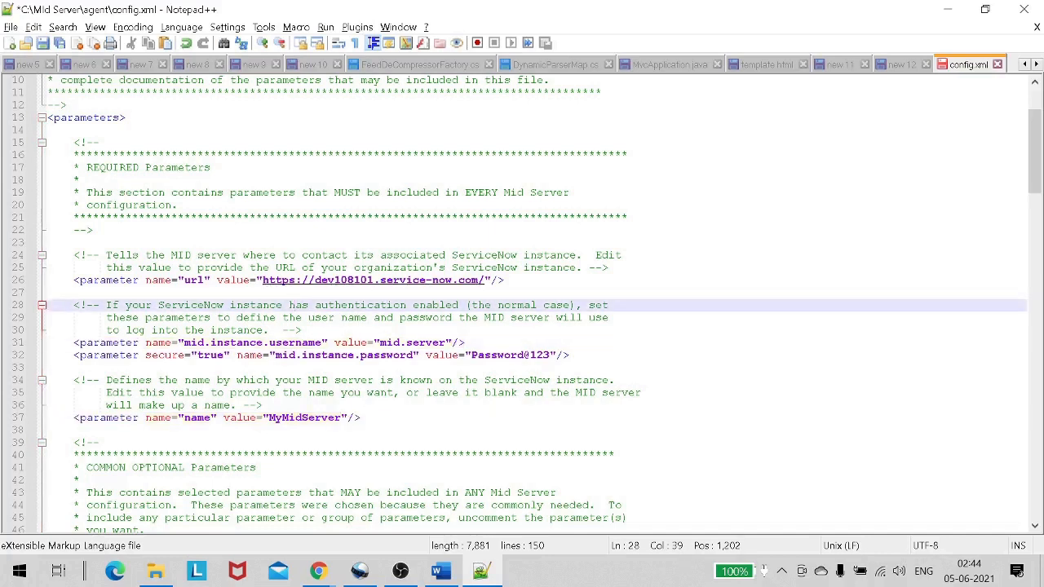
key(ctrl+s)
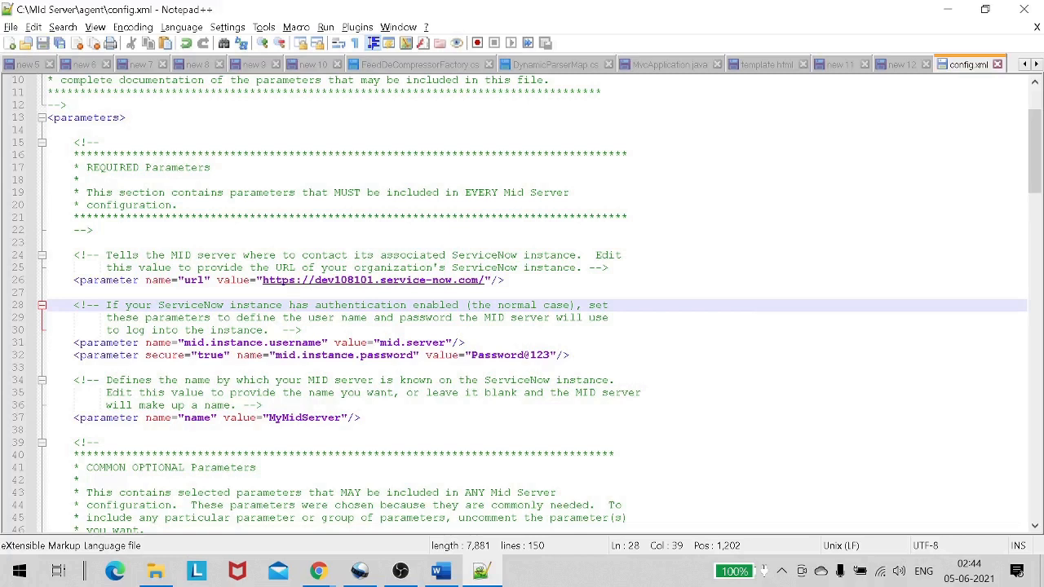
Close config.xml in Notepad++ and return to the ServiceNow page.
click(996, 65)
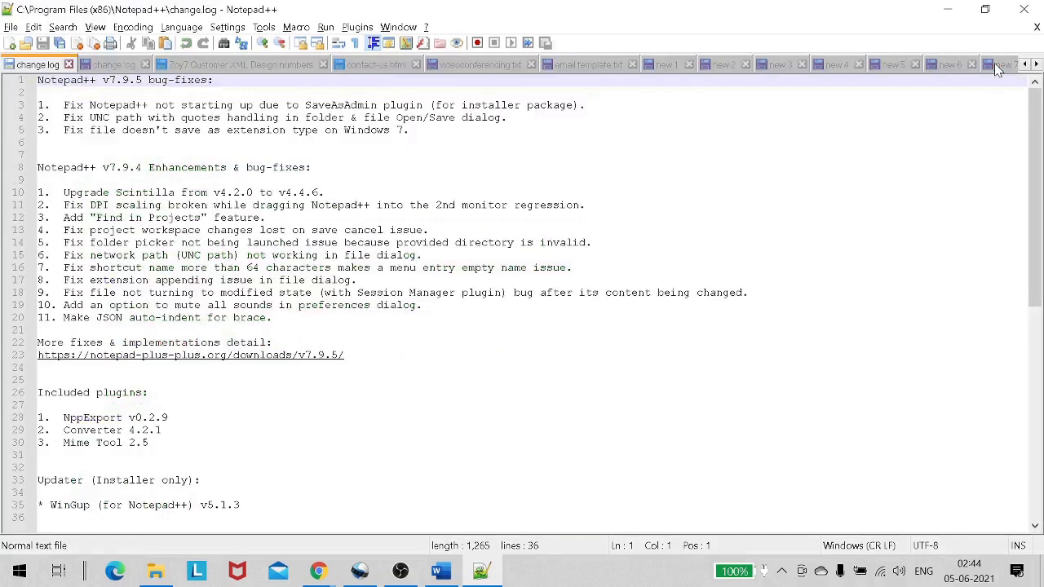
click(947, 9)
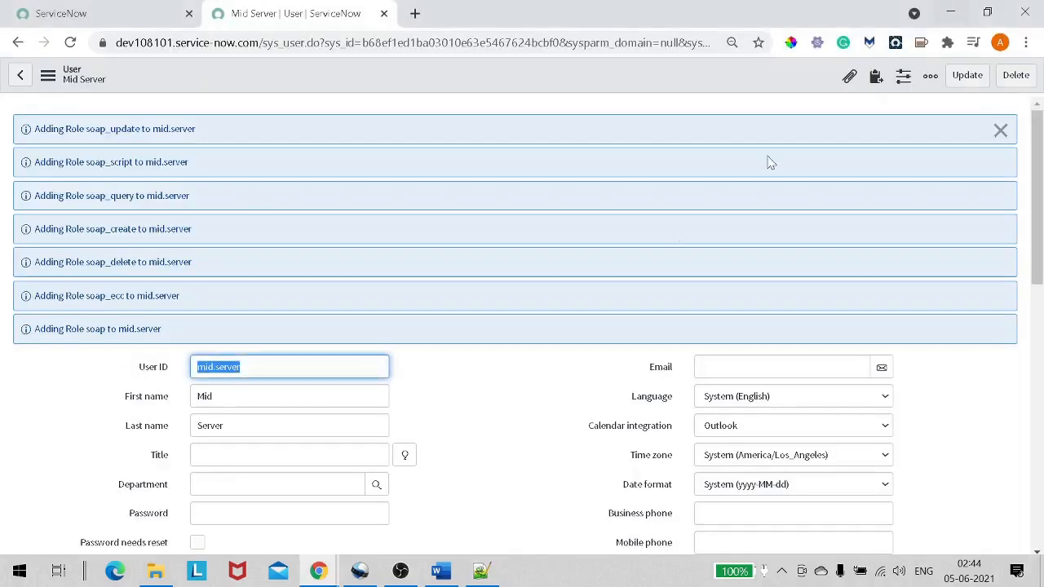
click(88, 14)
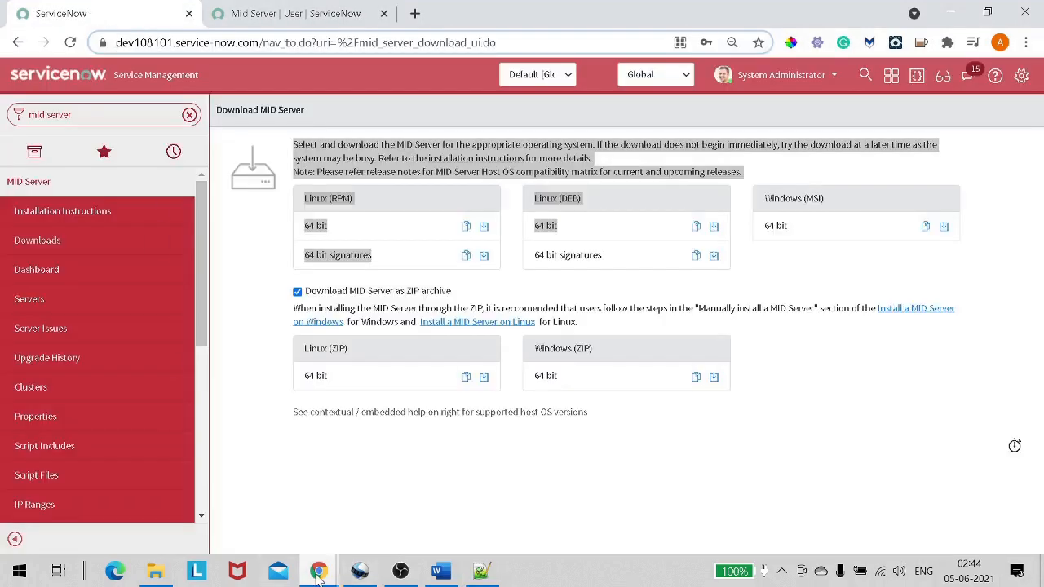
click(163, 575)
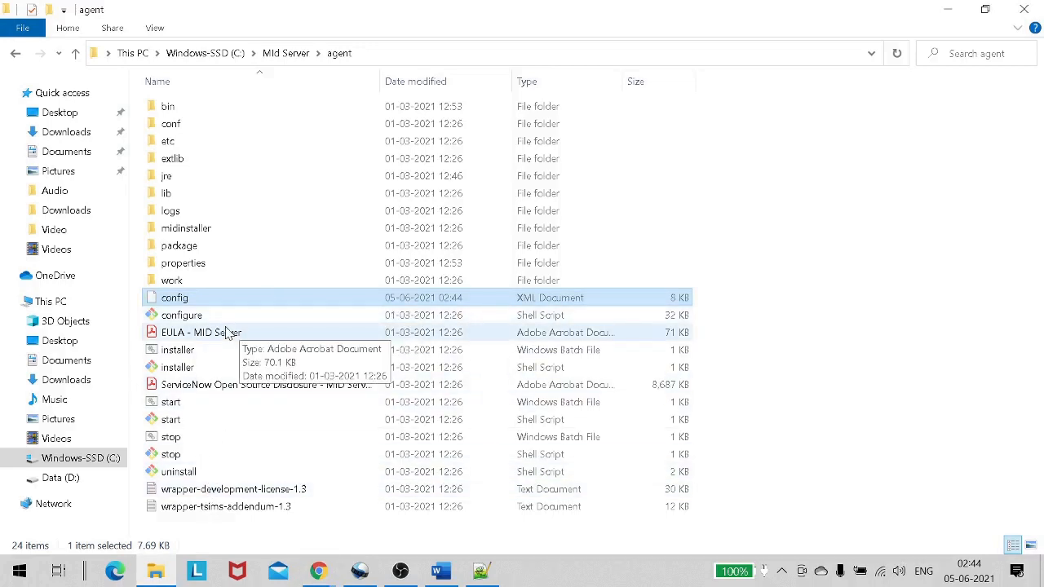
key(alt+Tab)
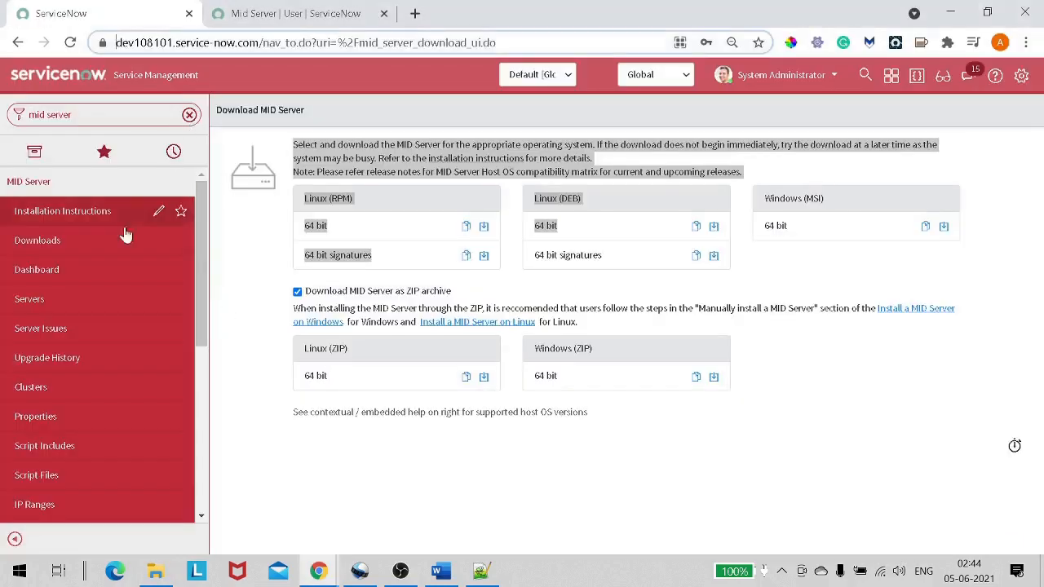
Open the MID Server > Servers list and reload it with all records, showing none yet.
click(47, 181)
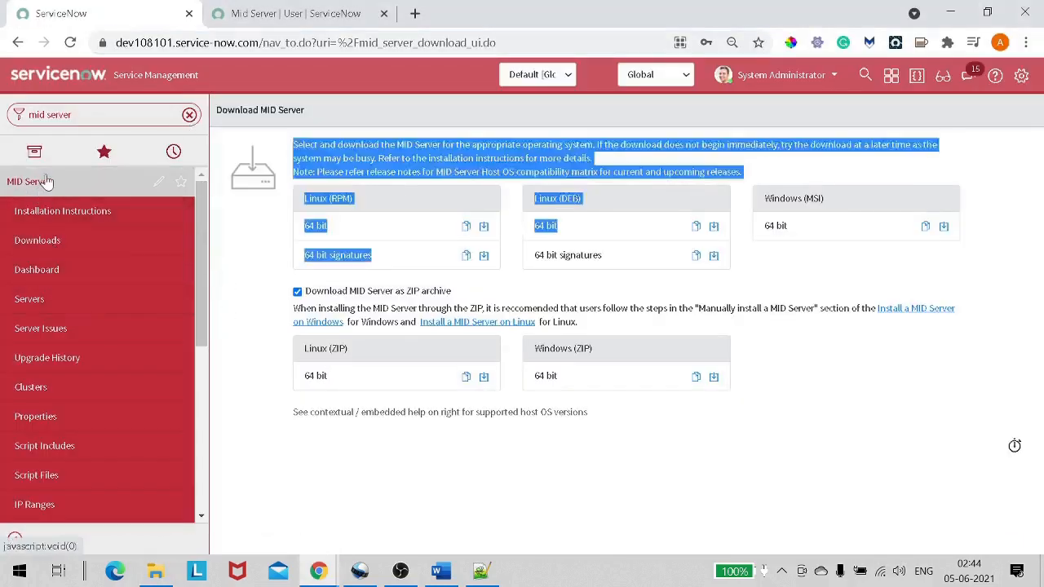
click(46, 182)
click(46, 182)
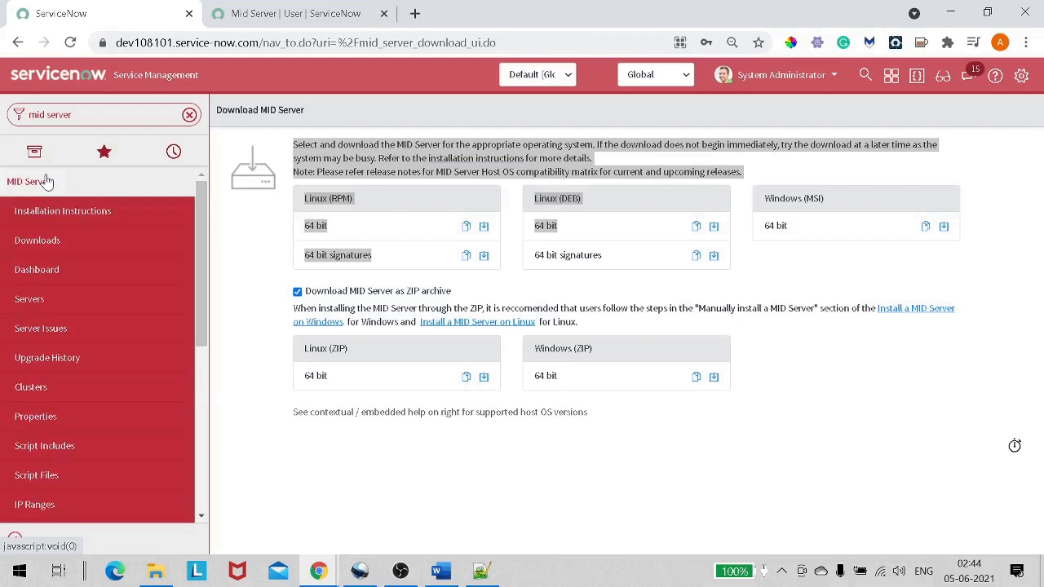
click(56, 302)
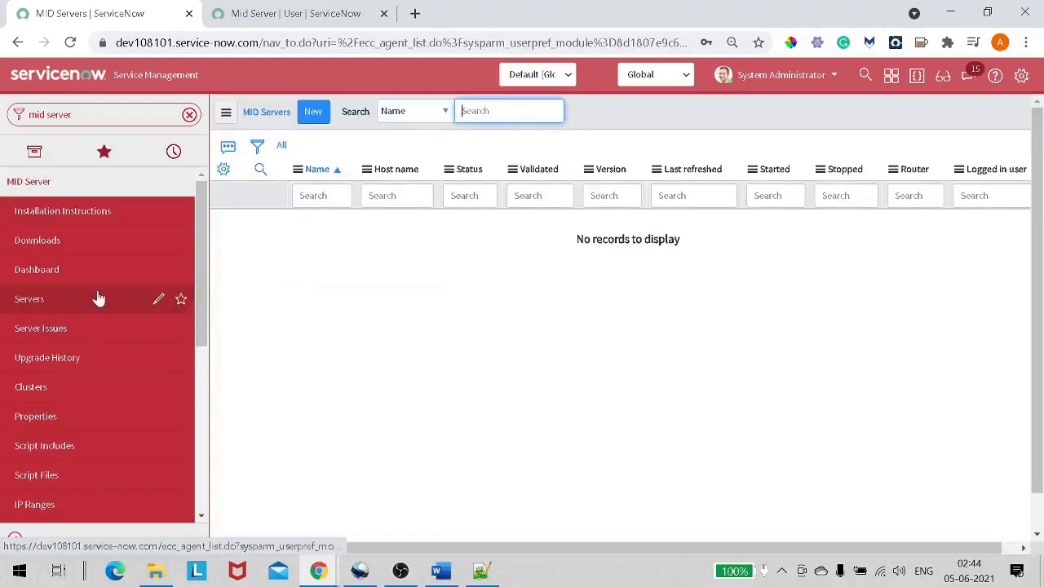
double_click(281, 147)
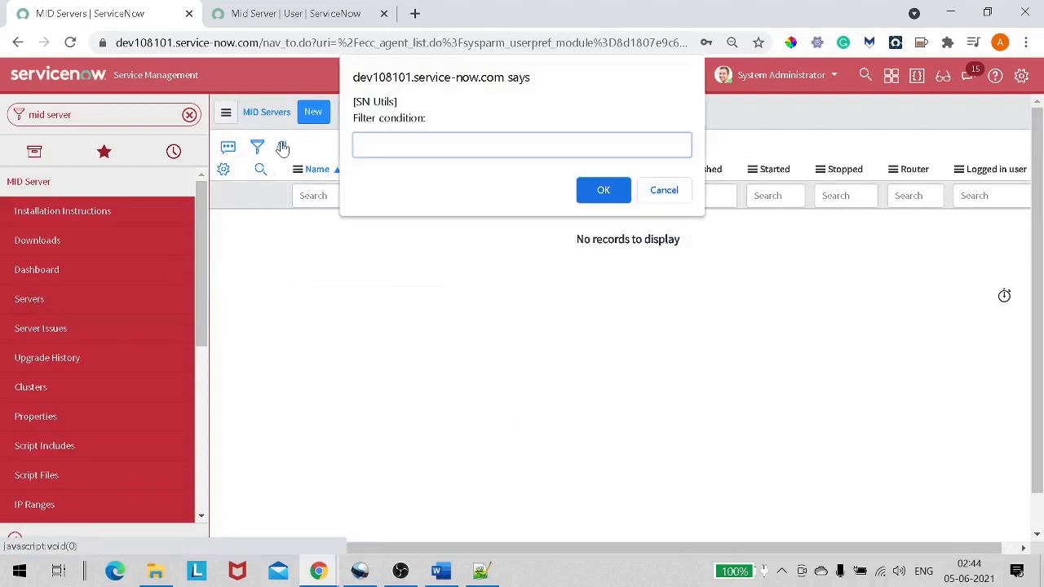
click(673, 198)
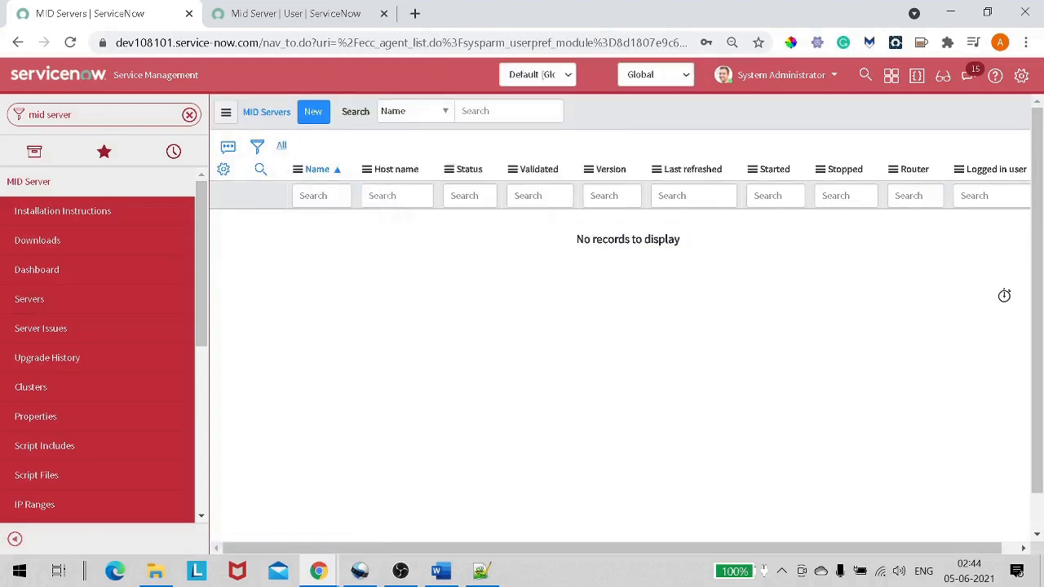
click(282, 147)
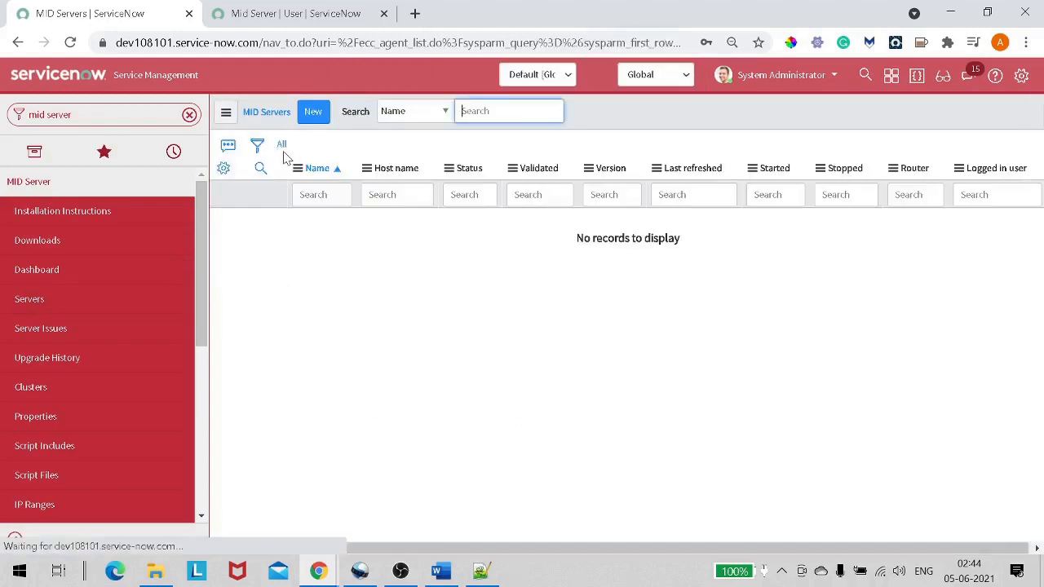
key(alt+Tab)
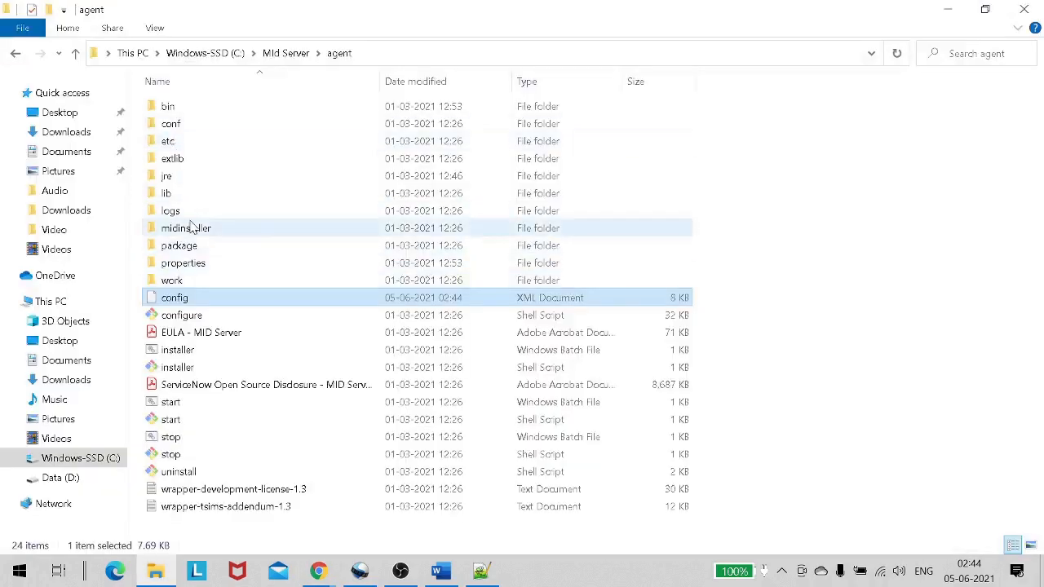
Open the agent's bin folder and run StartMID-NT.bat twice, closing its console each time.
click(187, 116)
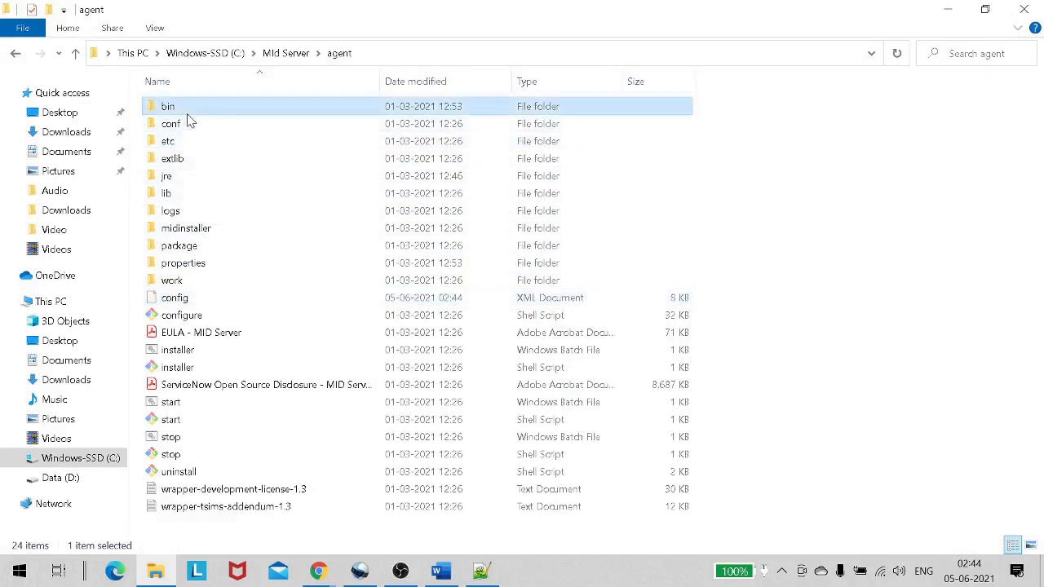
key(F2)
click(240, 247)
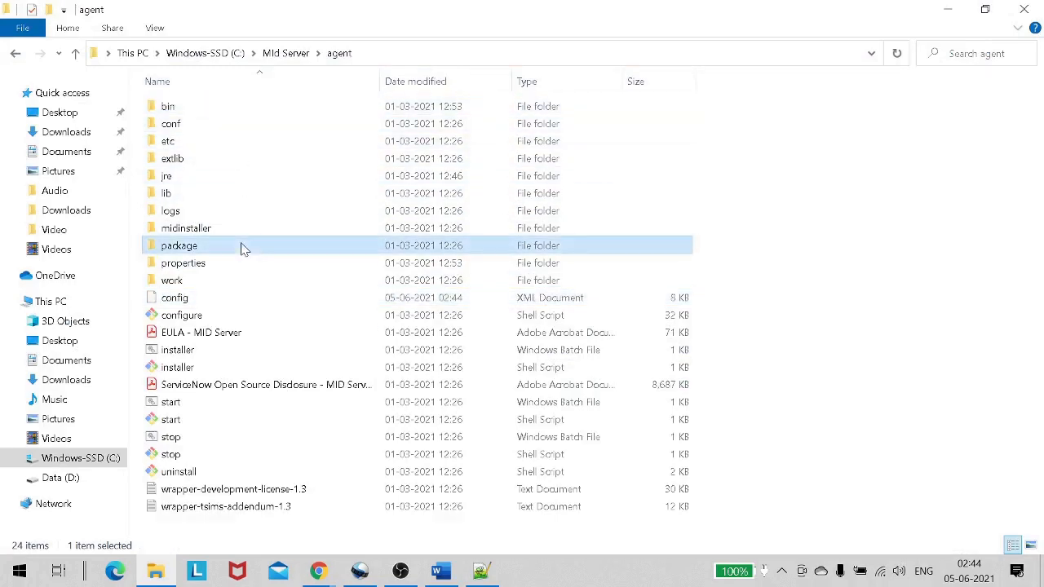
double_click(236, 112)
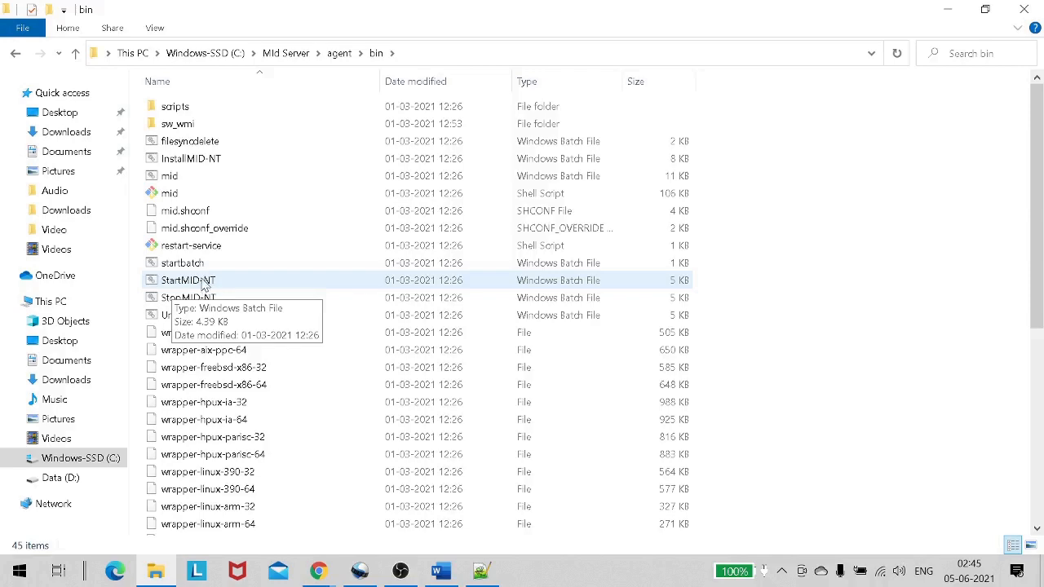
double_click(208, 280)
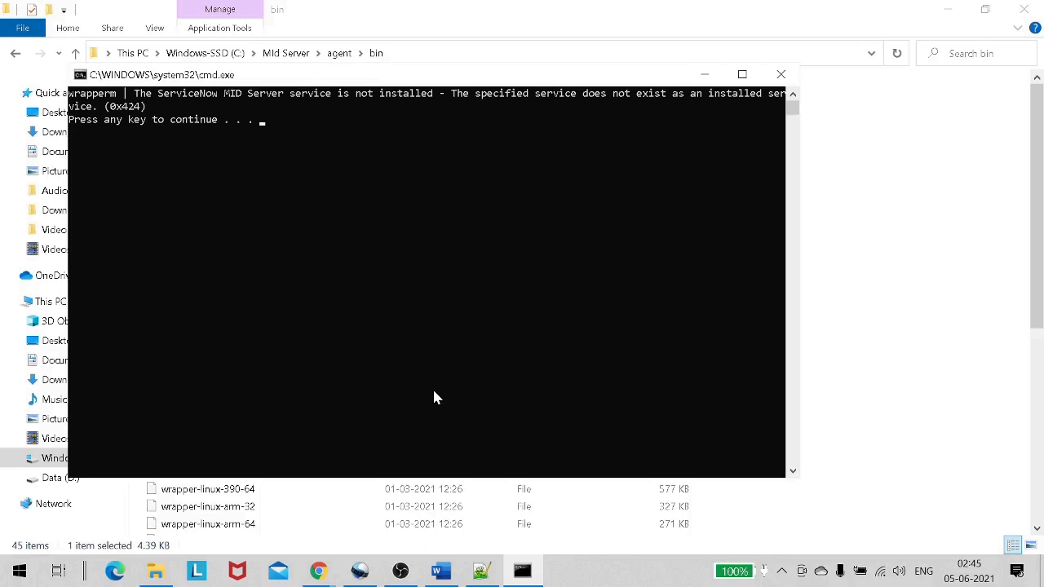
key(Return)
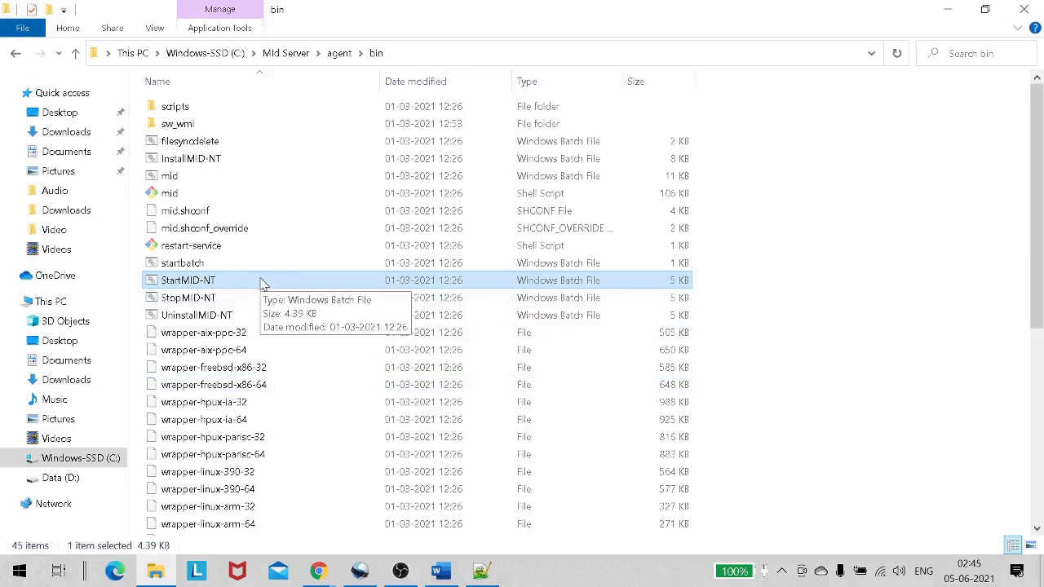
double_click(262, 283)
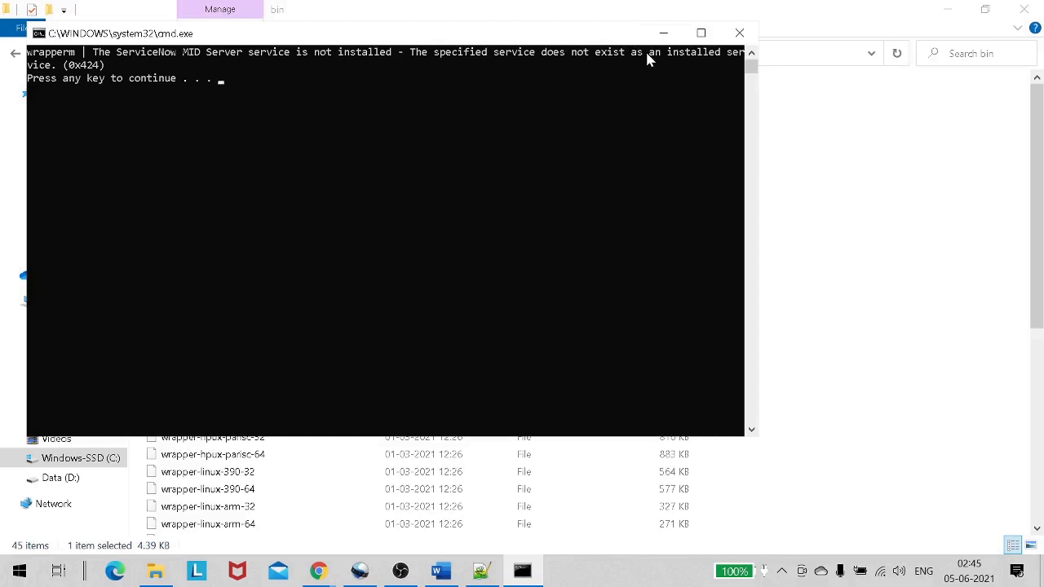
click(683, 55)
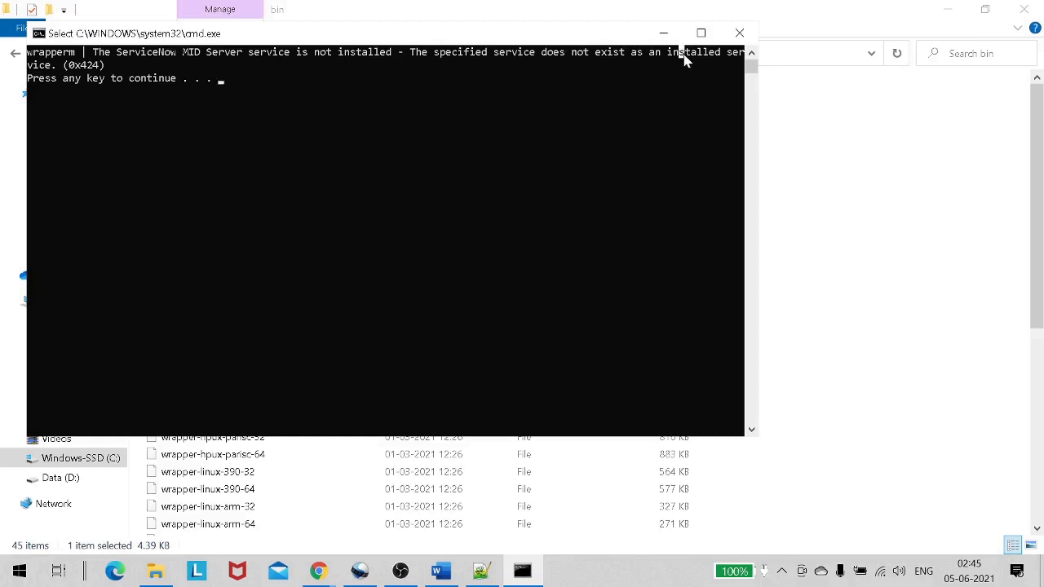
key(Return)
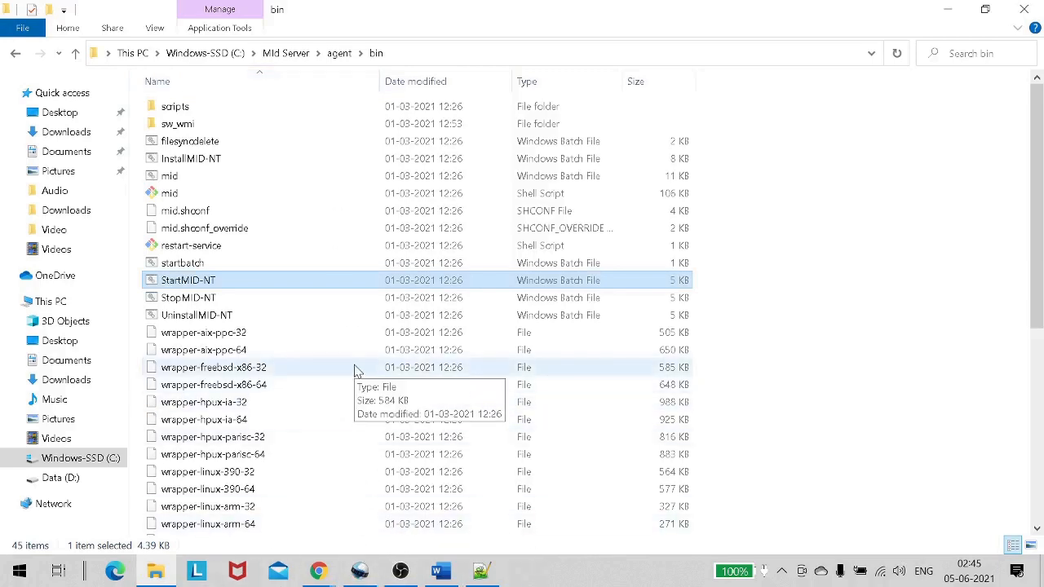
Refresh the ServiceNow MID Servers list, which still shows no records.
key(alt+Tab)
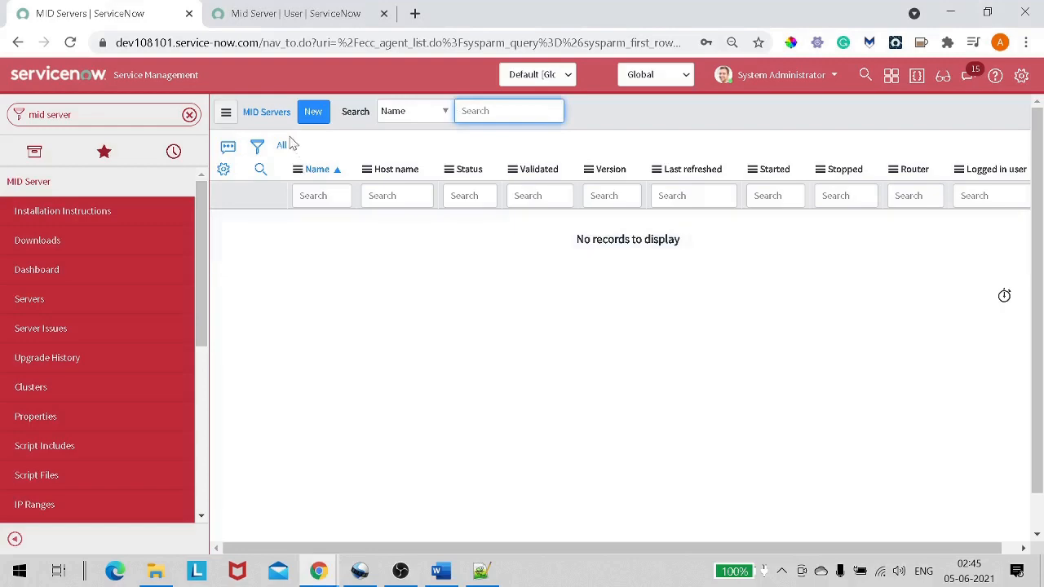
click(281, 147)
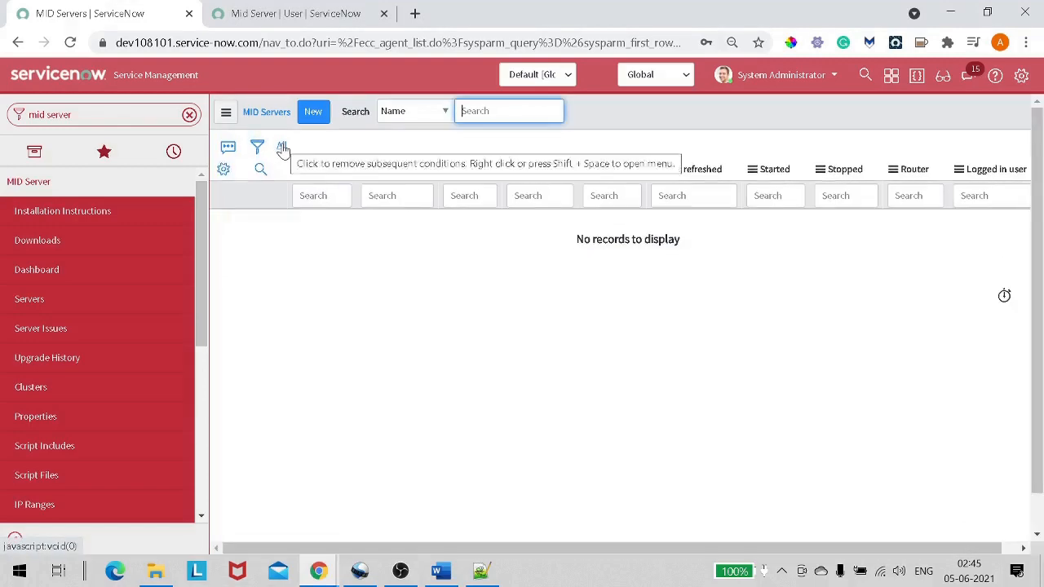
key(alt+Tab)
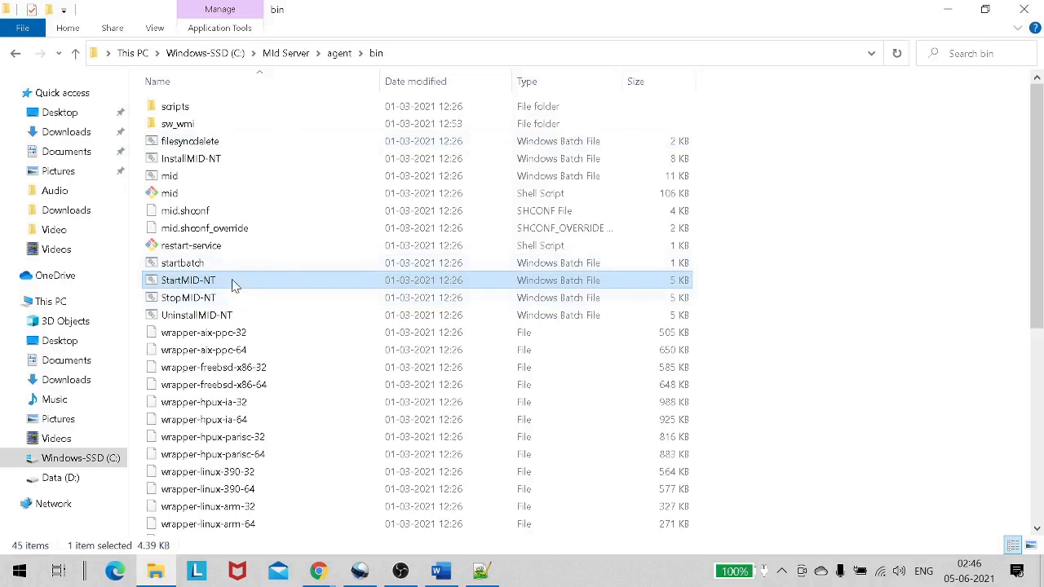
Run StartMID-NT as administrator and close the console reporting the service is not installed (0x424).
right_click(233, 282)
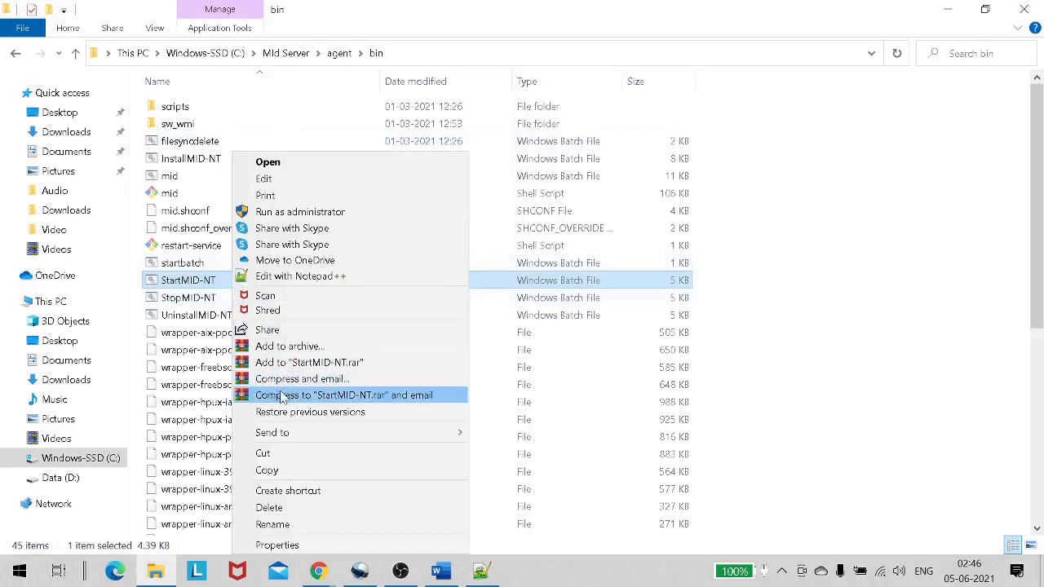
click(300, 212)
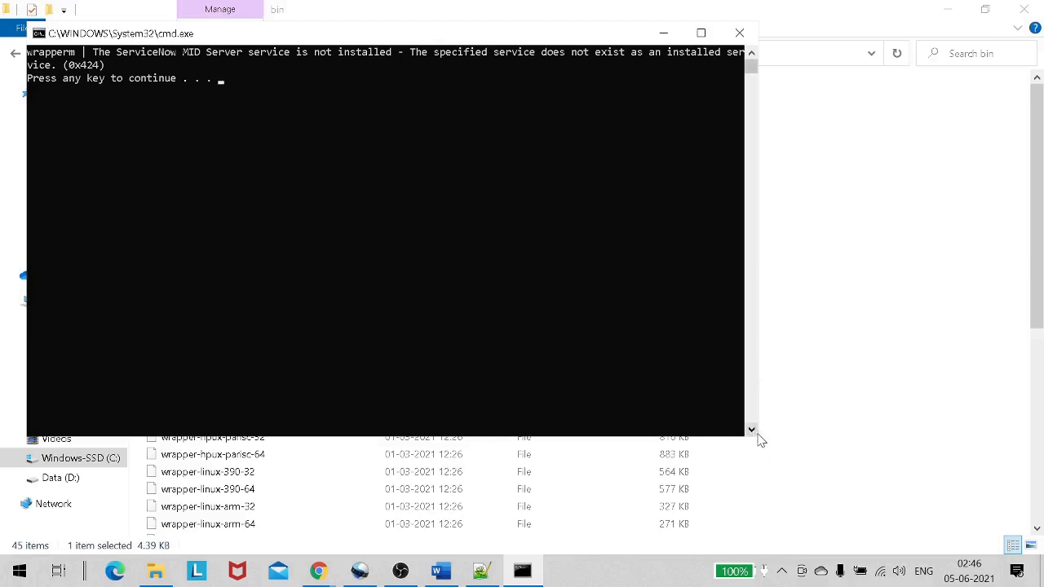
click(711, 33)
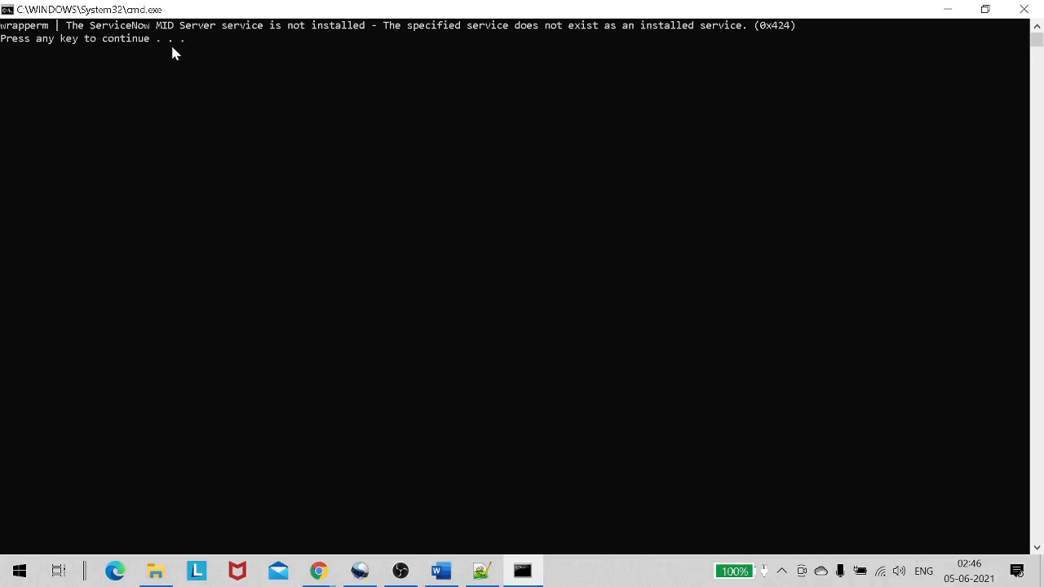
key(Return)
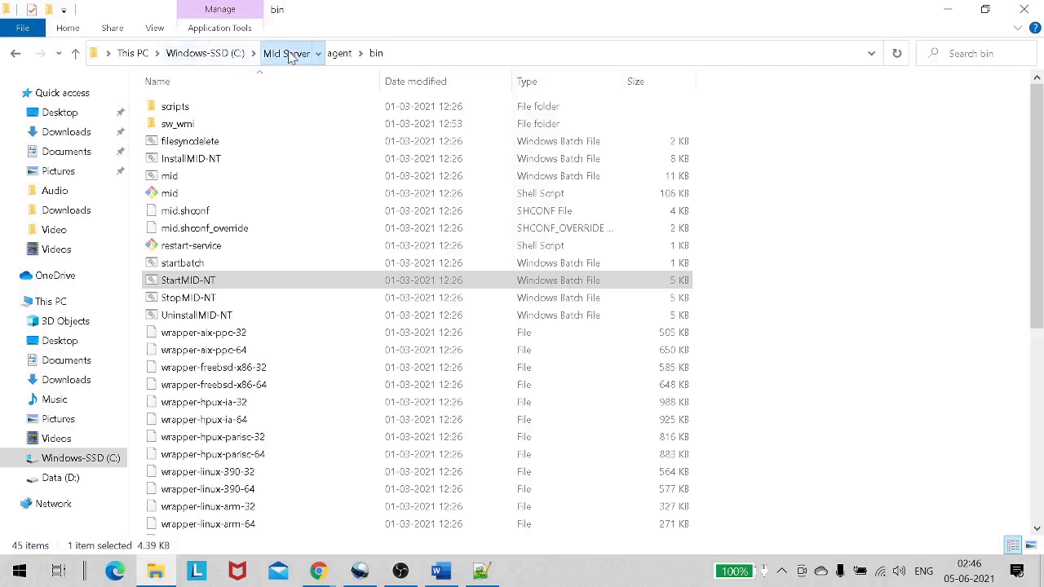
Navigate from the bin folder back into the MID Server agent folder.
click(286, 53)
double_click(245, 123)
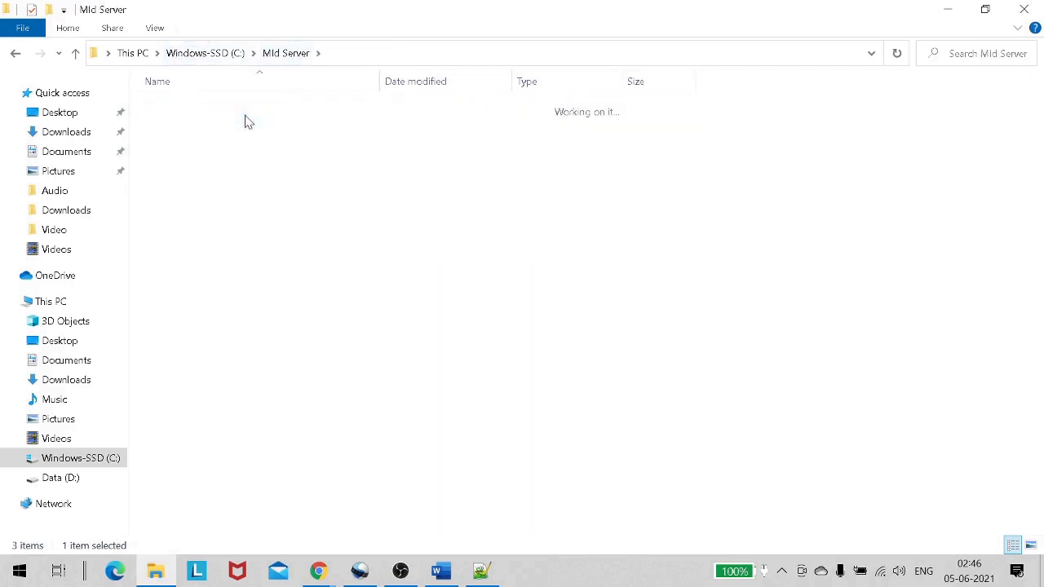
click(290, 53)
click(239, 106)
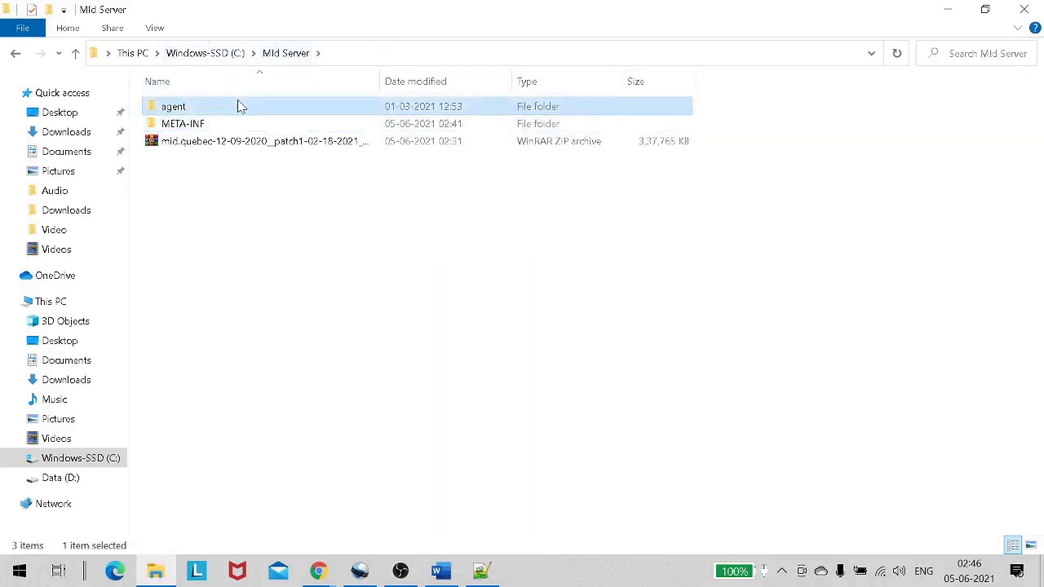
click(240, 106)
double_click(269, 110)
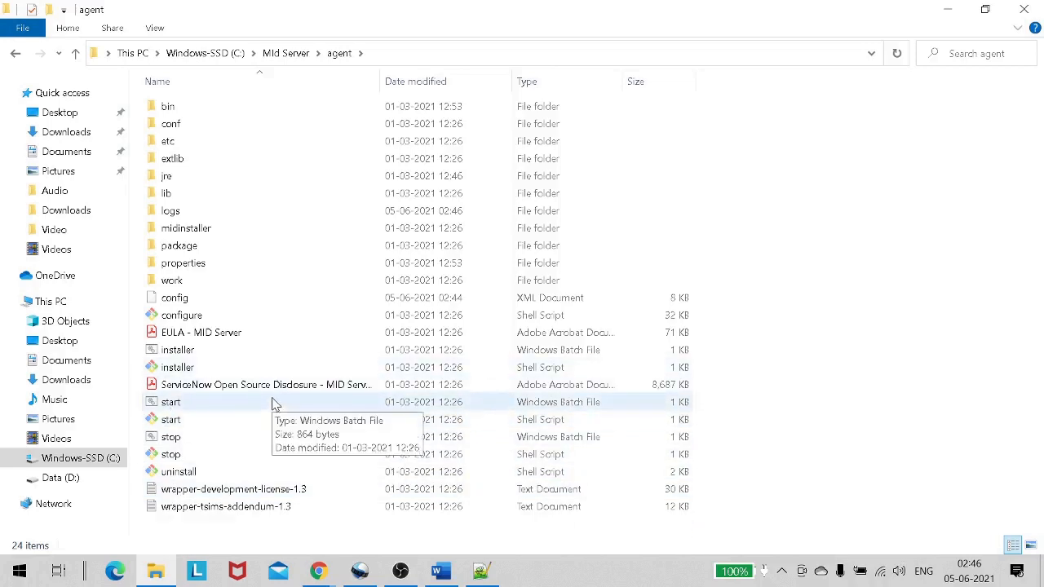
Run the agent folder's start batch file as administrator to install the MID Server service.
click(272, 404)
click(272, 403)
double_click(272, 403)
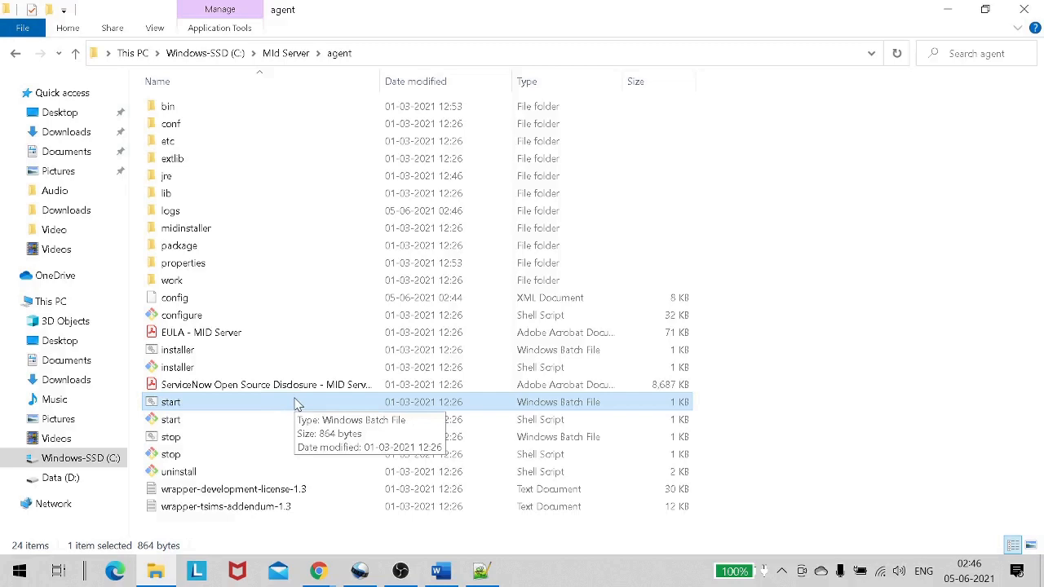
double_click(298, 404)
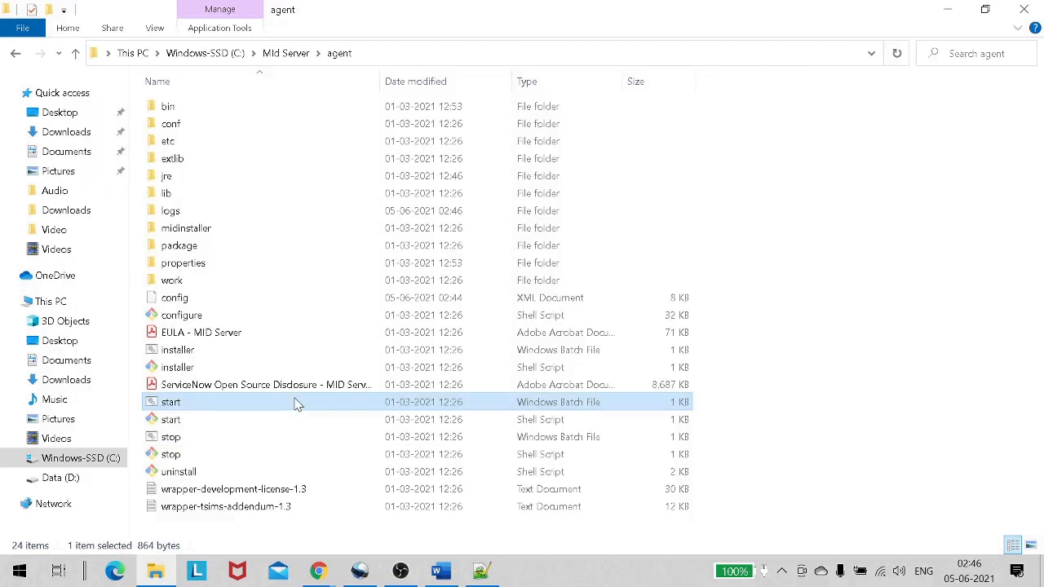
right_click(298, 404)
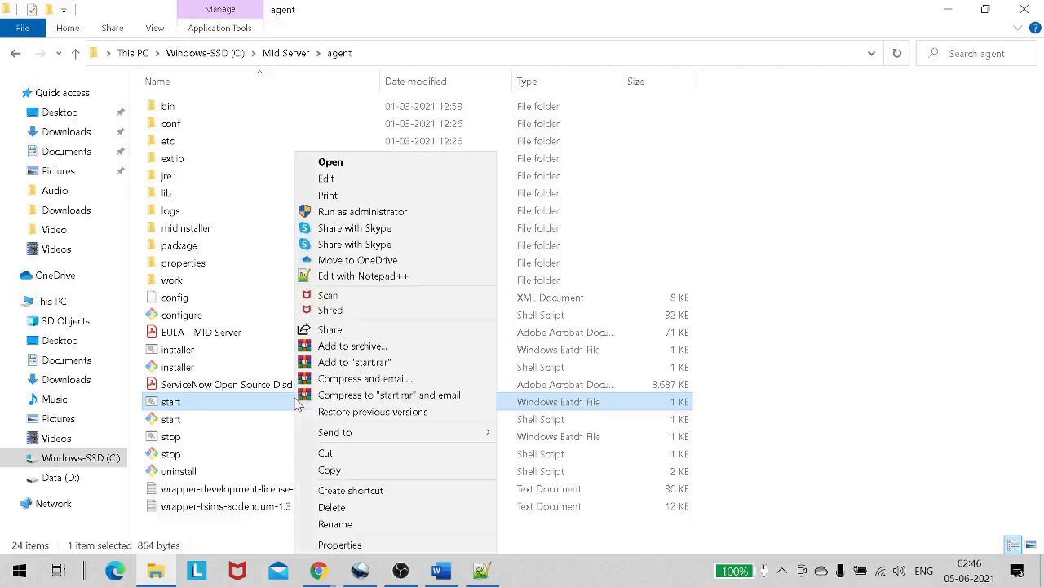
click(350, 208)
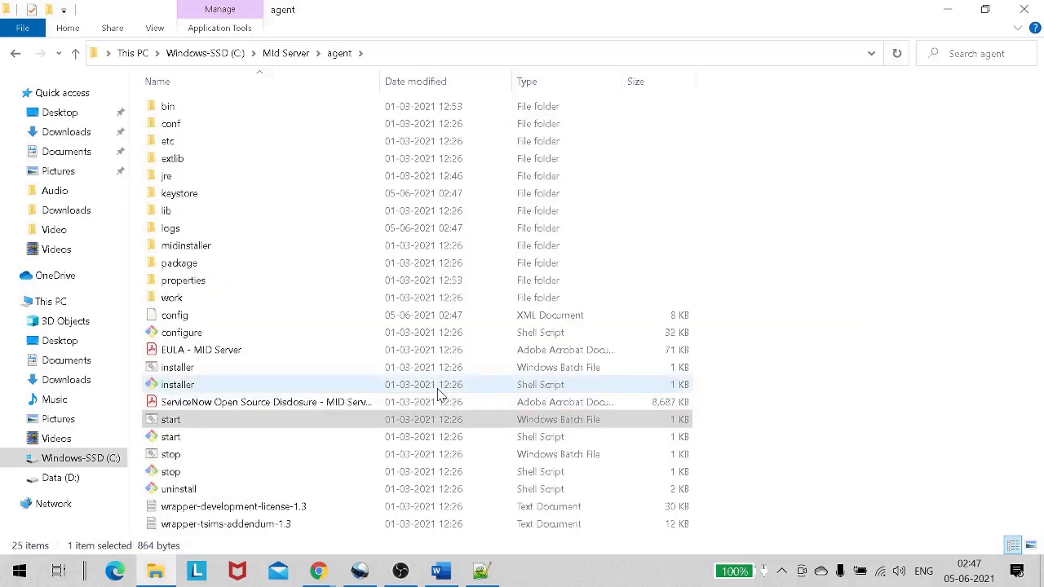
Reload the MID Servers list repeatedly until MyMidServer appears with logged-in user mid.server.
key(alt+Tab)
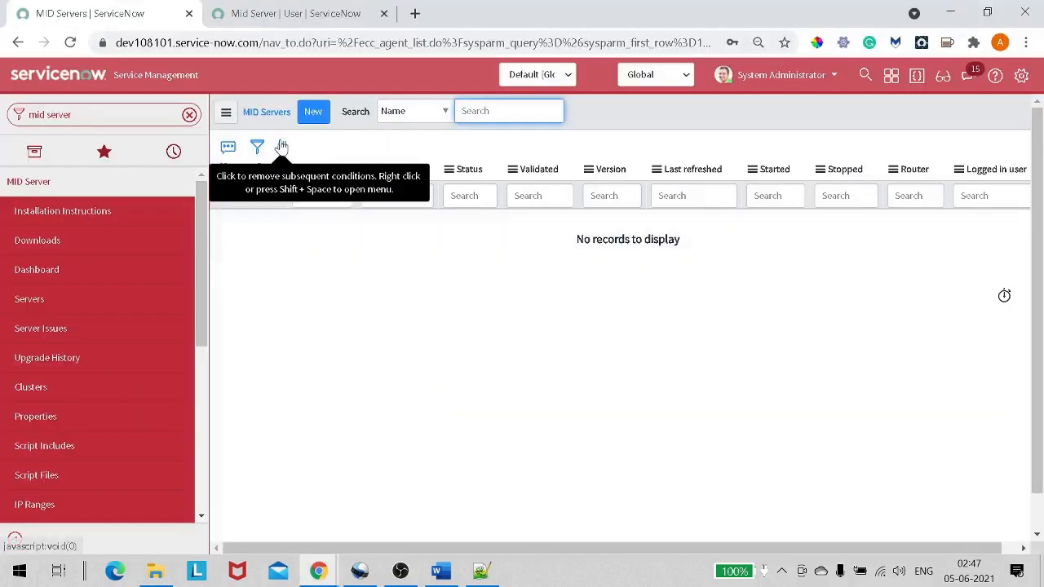
click(281, 147)
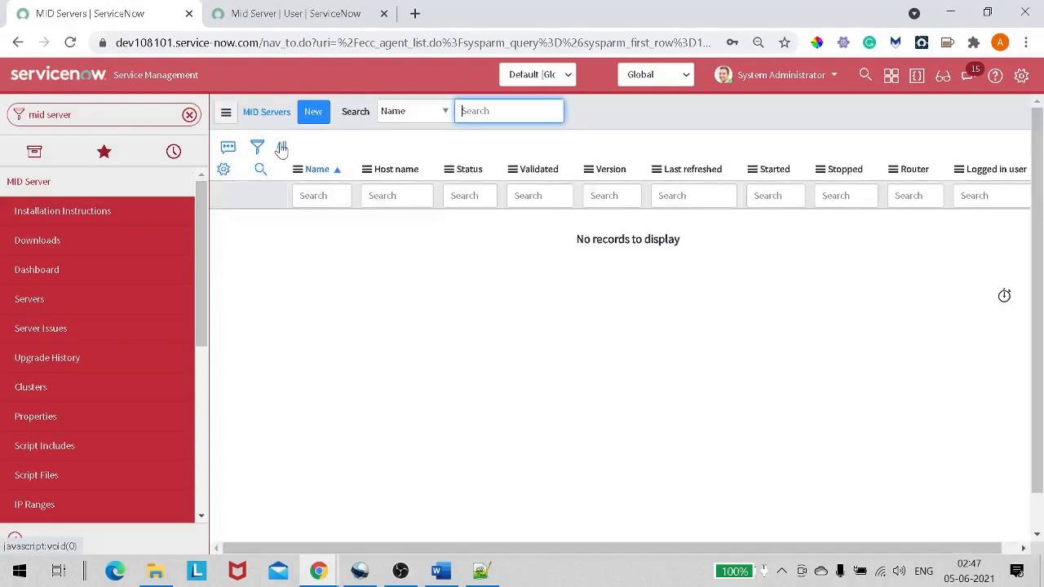
click(282, 147)
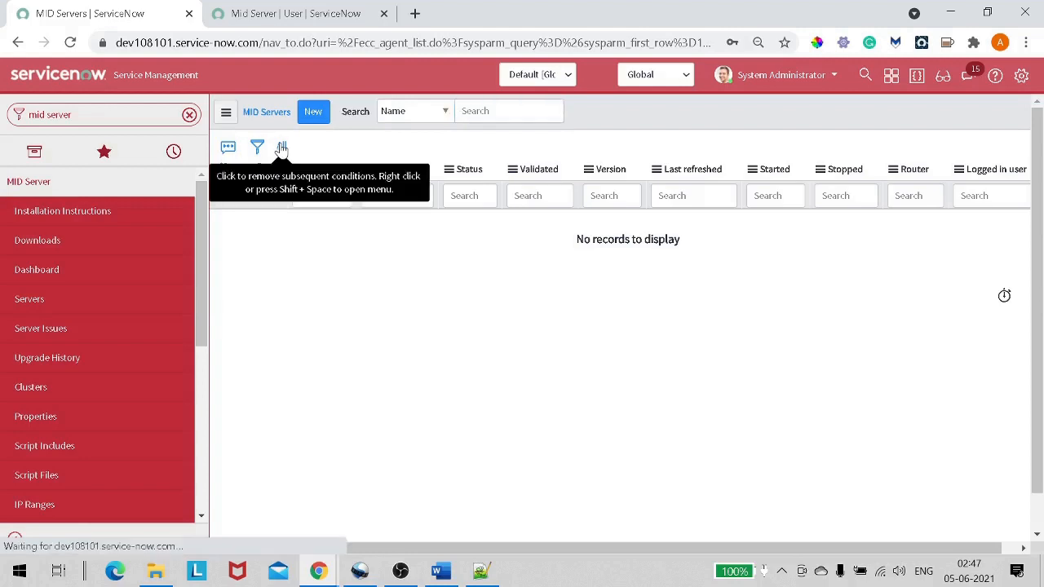
click(281, 149)
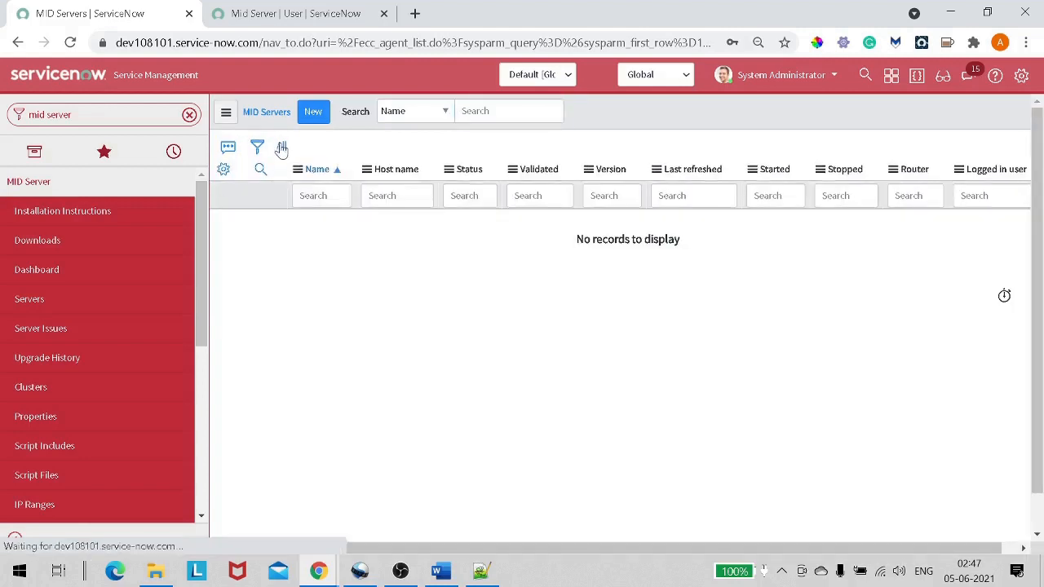
click(281, 149)
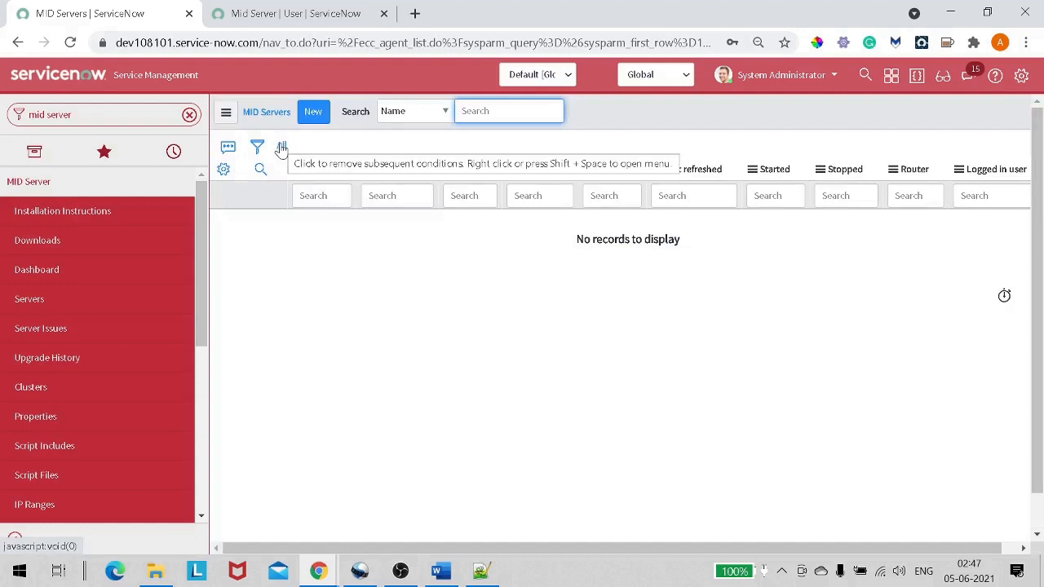
click(281, 148)
click(281, 148)
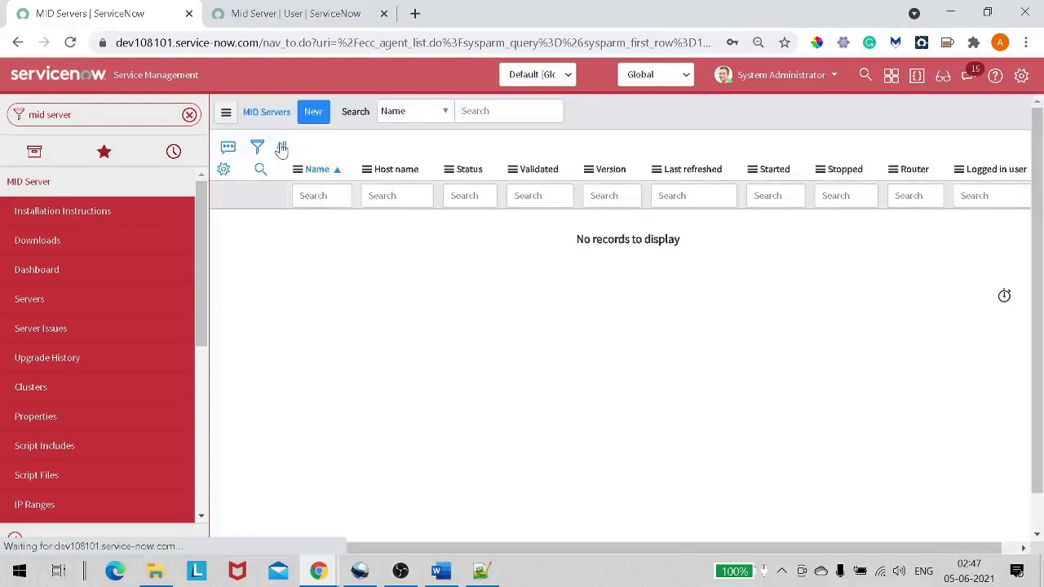
click(281, 148)
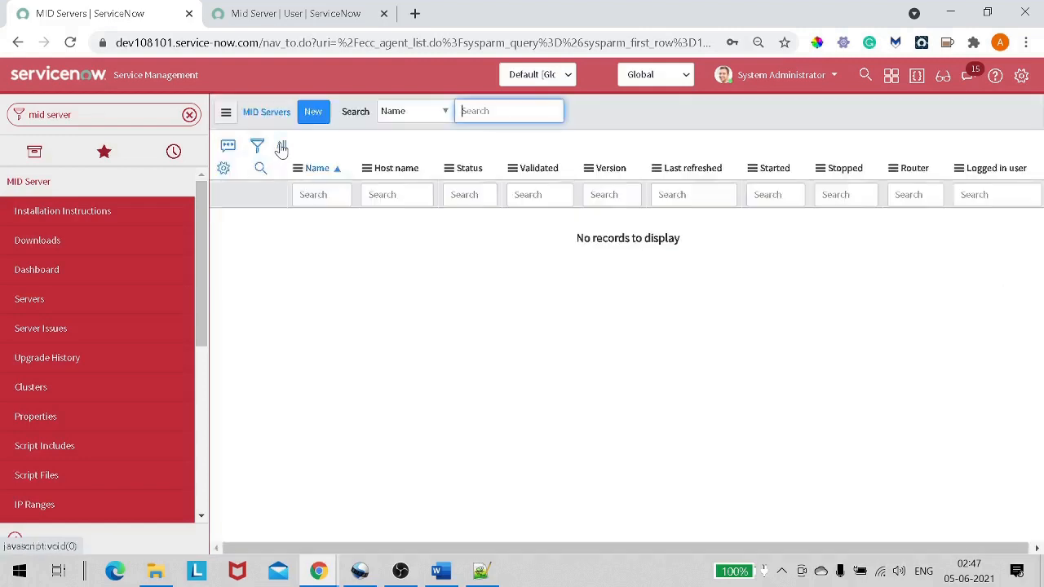
click(281, 148)
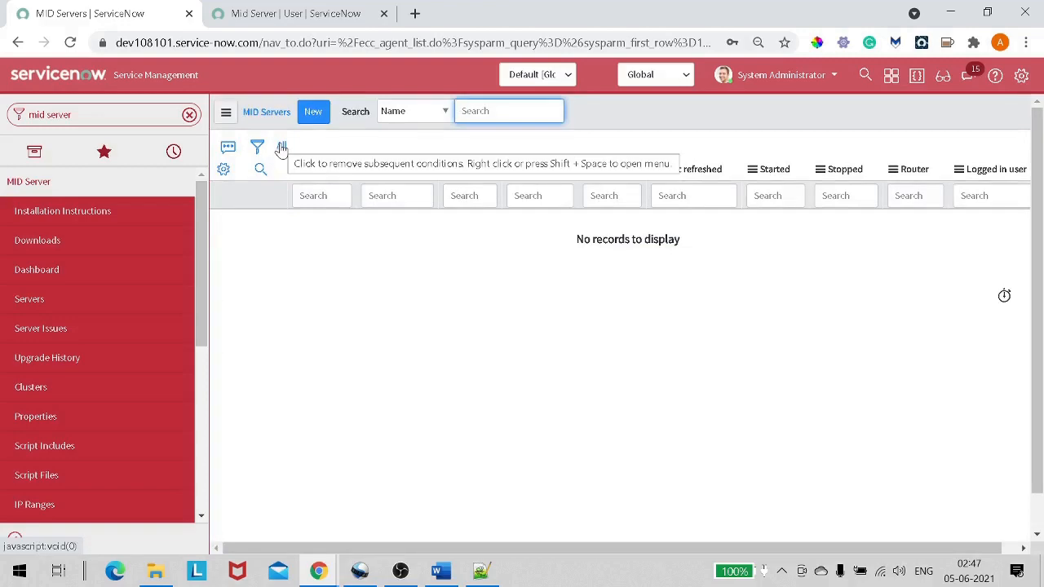
key(alt+Tab)
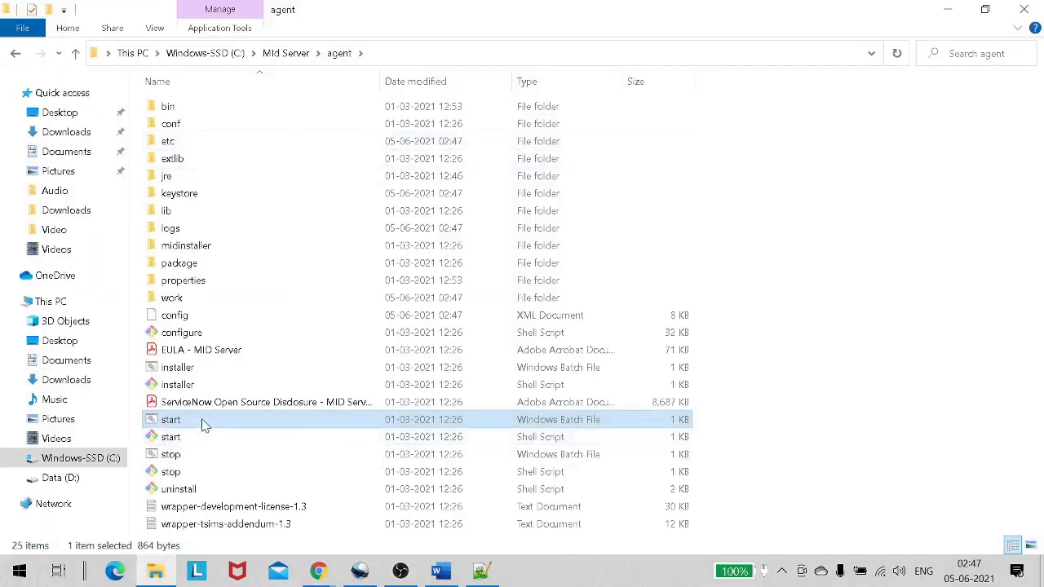
key(alt+Tab)
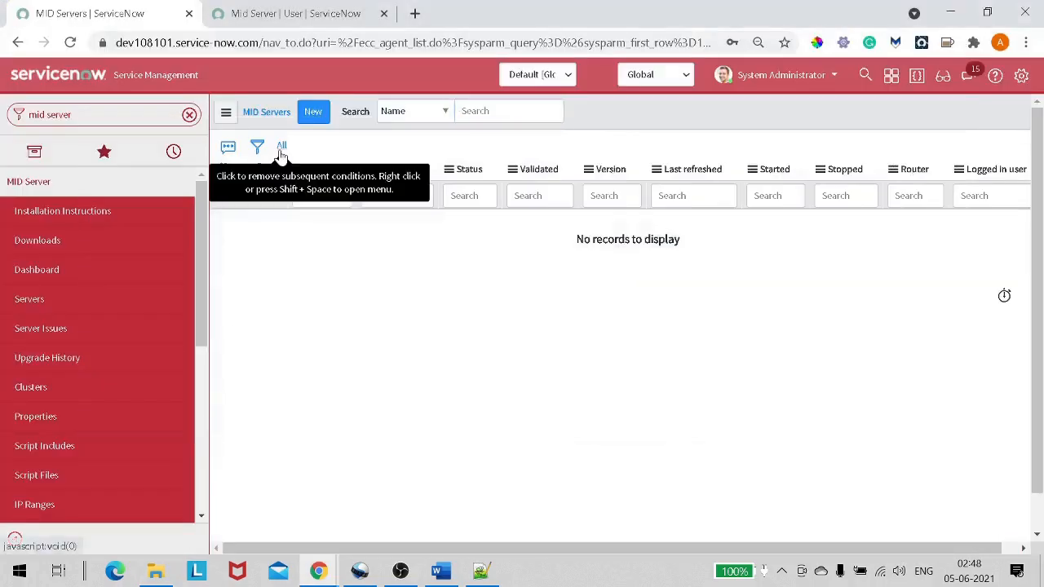
click(281, 149)
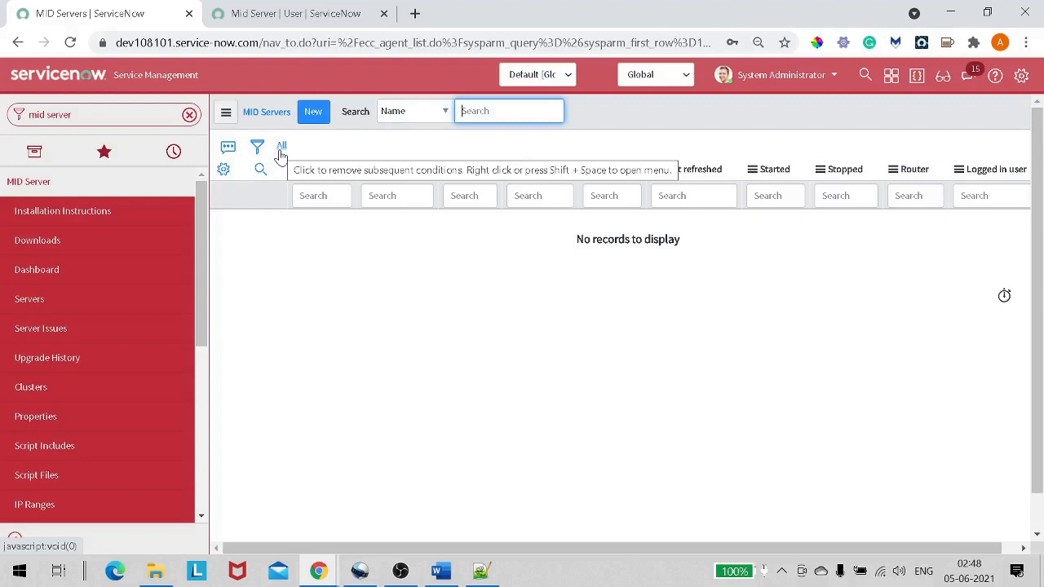
click(282, 150)
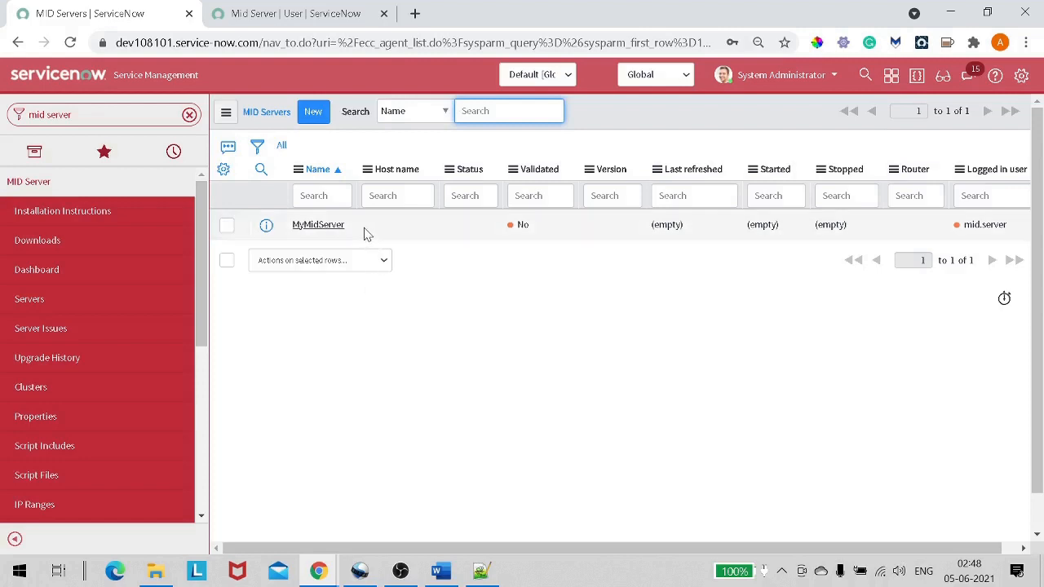
Open the MyMidServer record in a new tab and check it reads Status Up, Validated No.
drag(346, 230, 291, 246)
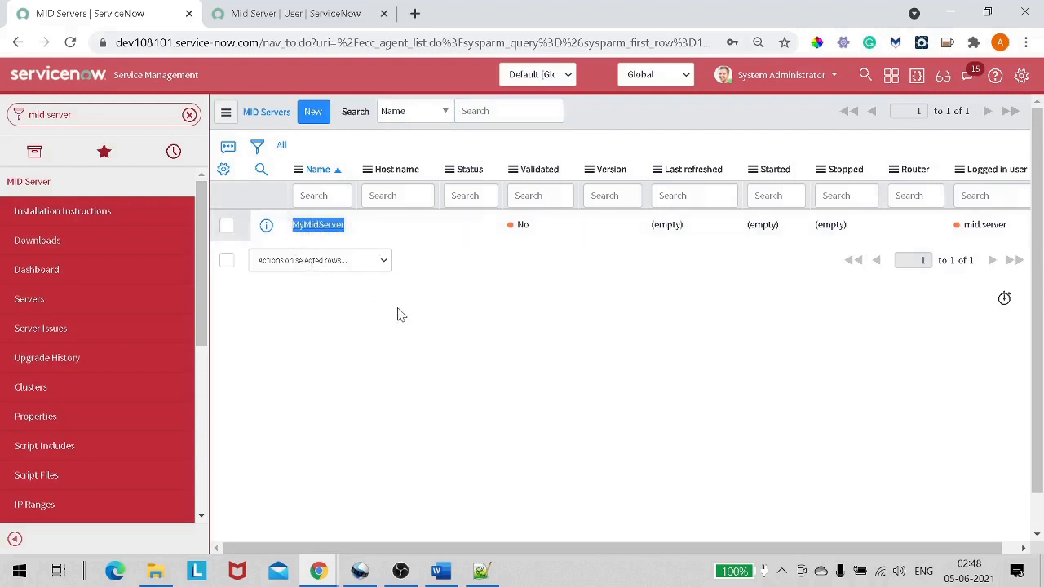
right_click(266, 225)
click(305, 241)
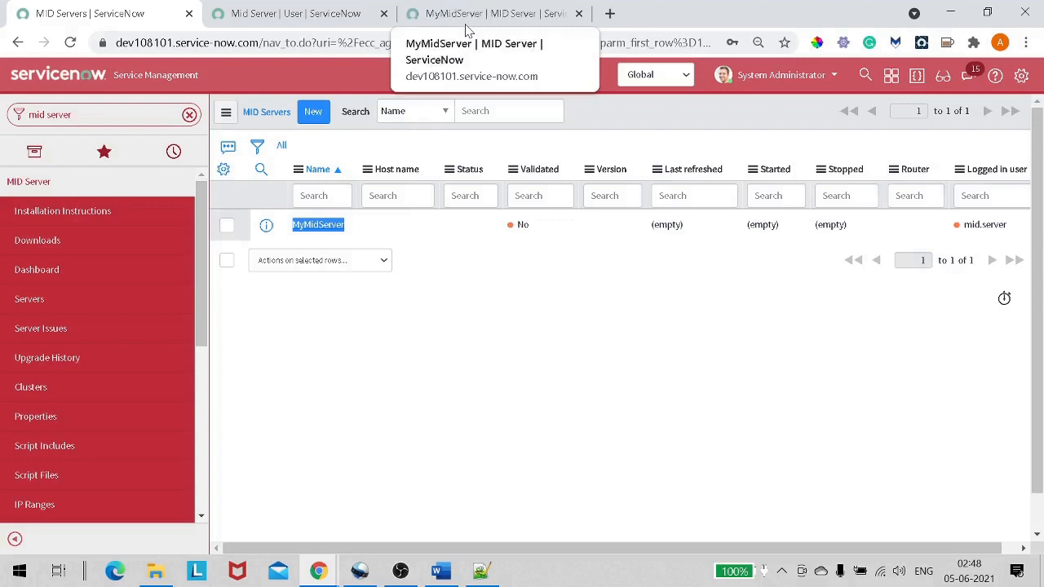
click(466, 16)
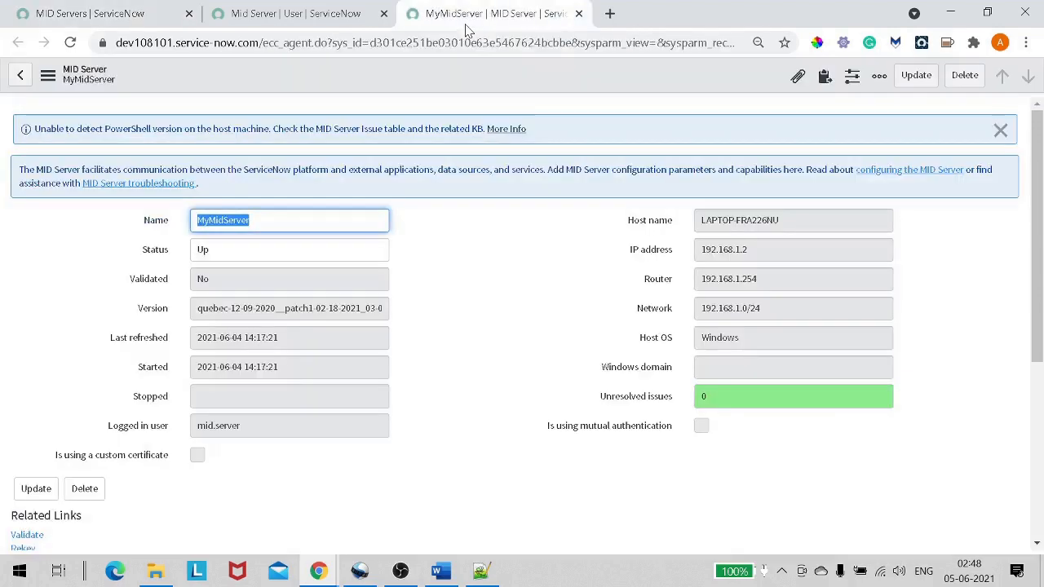
key(Tab)
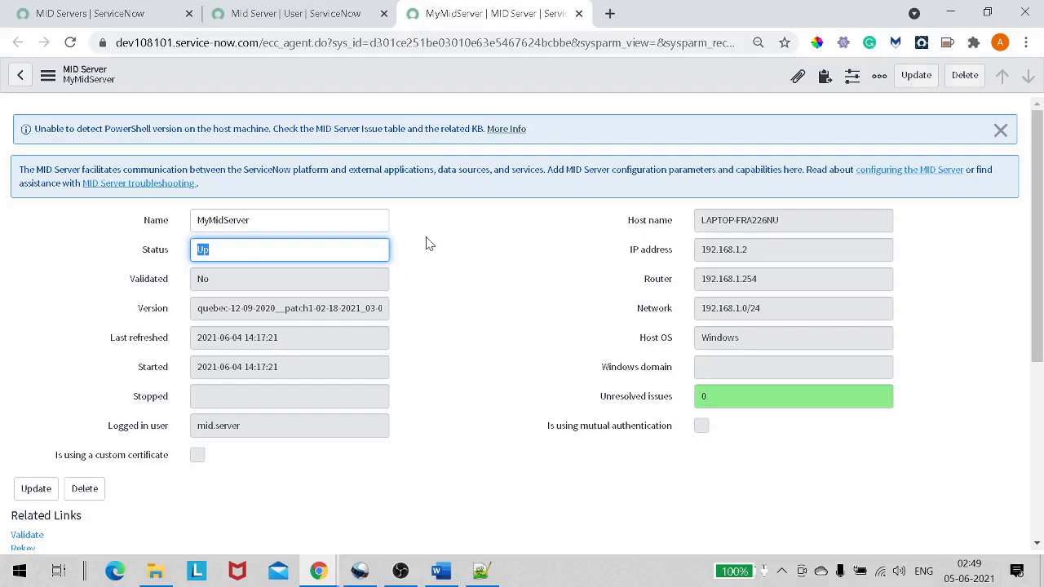
scroll(429, 243, down, 2)
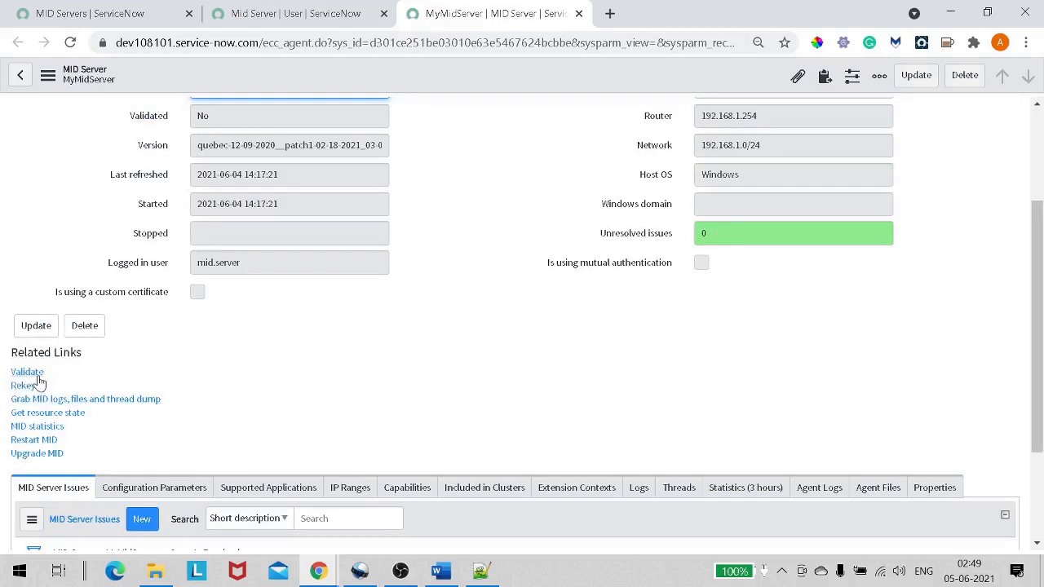
Run Validate from the MyMidServer form's Related Links.
click(36, 375)
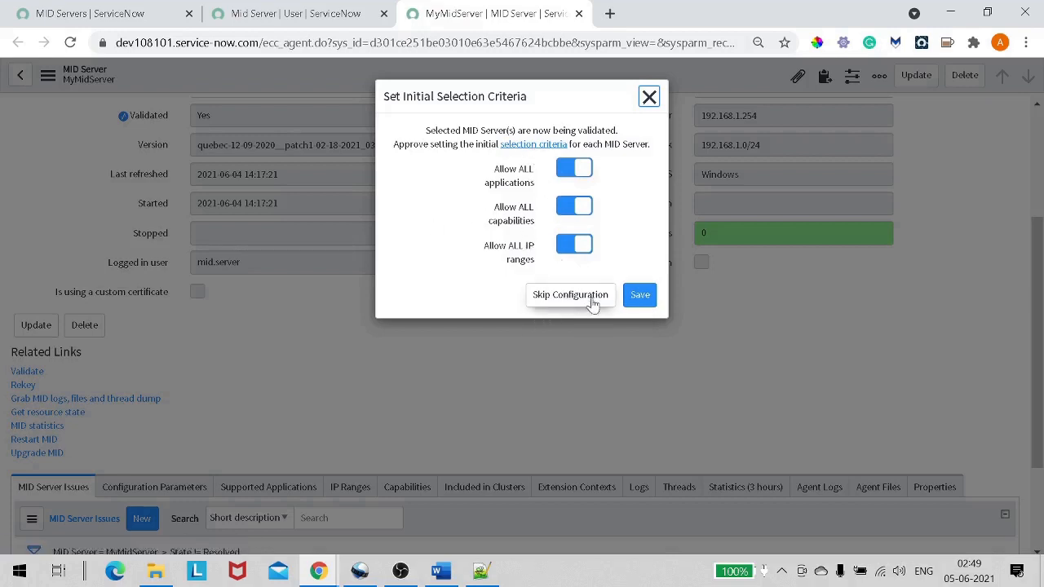
Save the allow-all selection criteria, reload the form, and confirm Validated reads Yes.
click(641, 295)
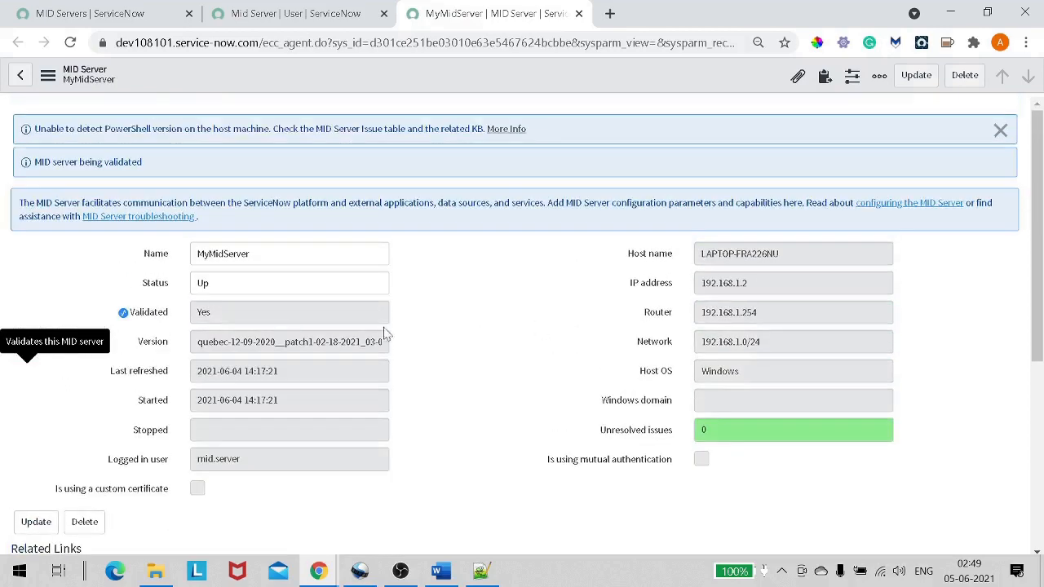
right_click(236, 88)
click(271, 323)
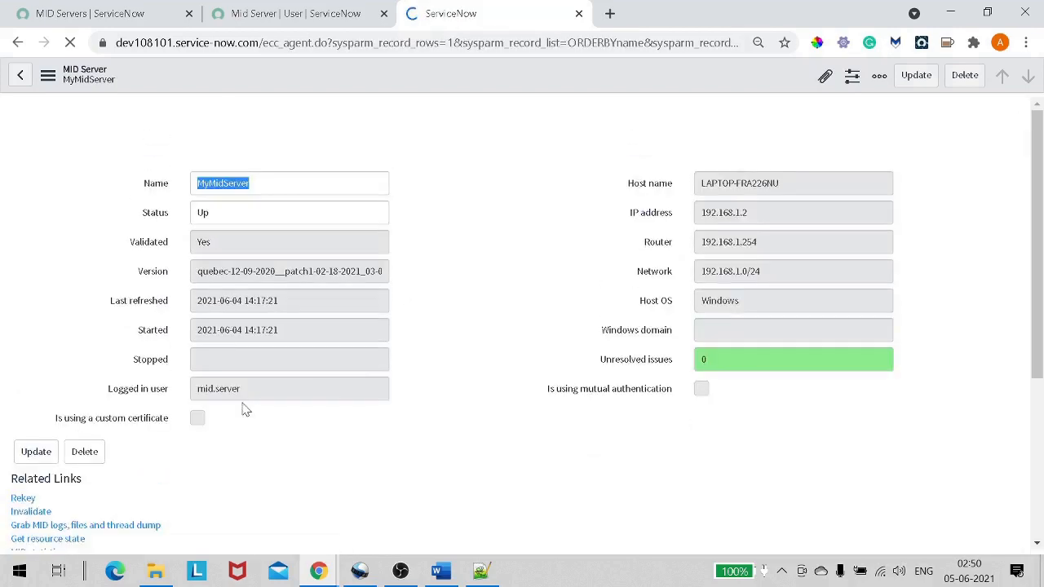
scroll(158, 434, down, 1)
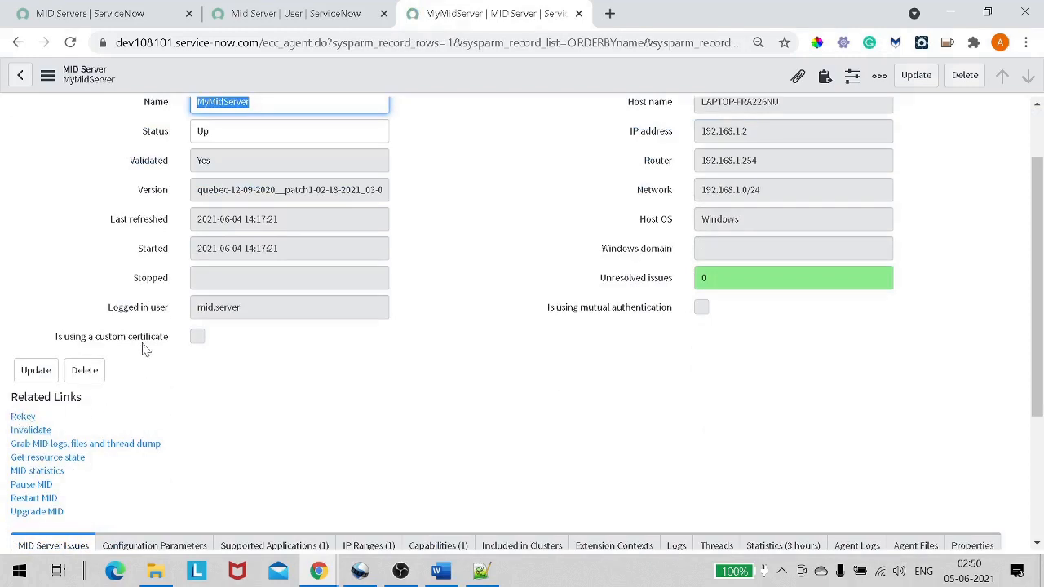
click(206, 159)
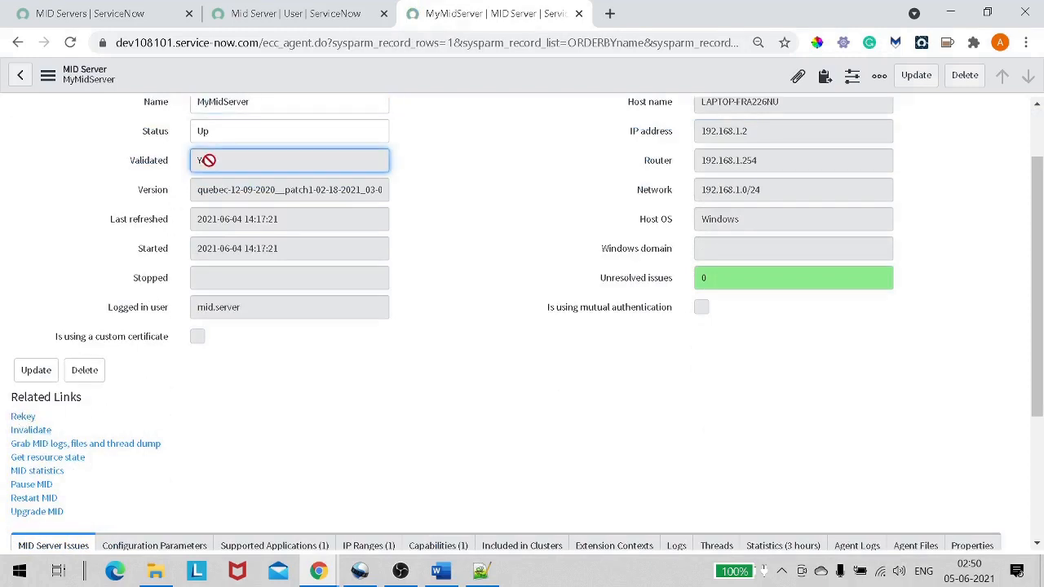
scroll(244, 196, up, 1)
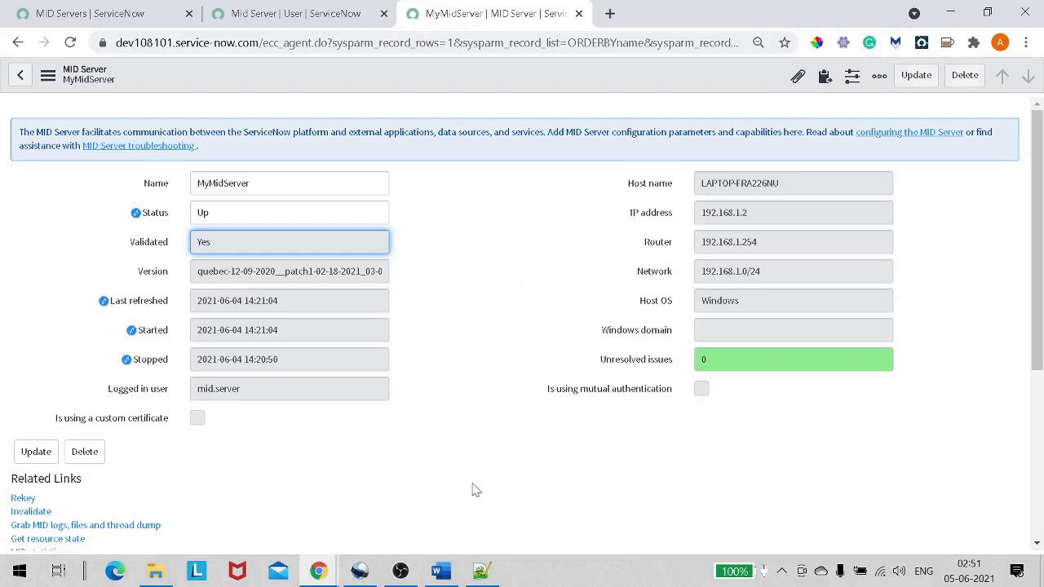
click(402, 571)
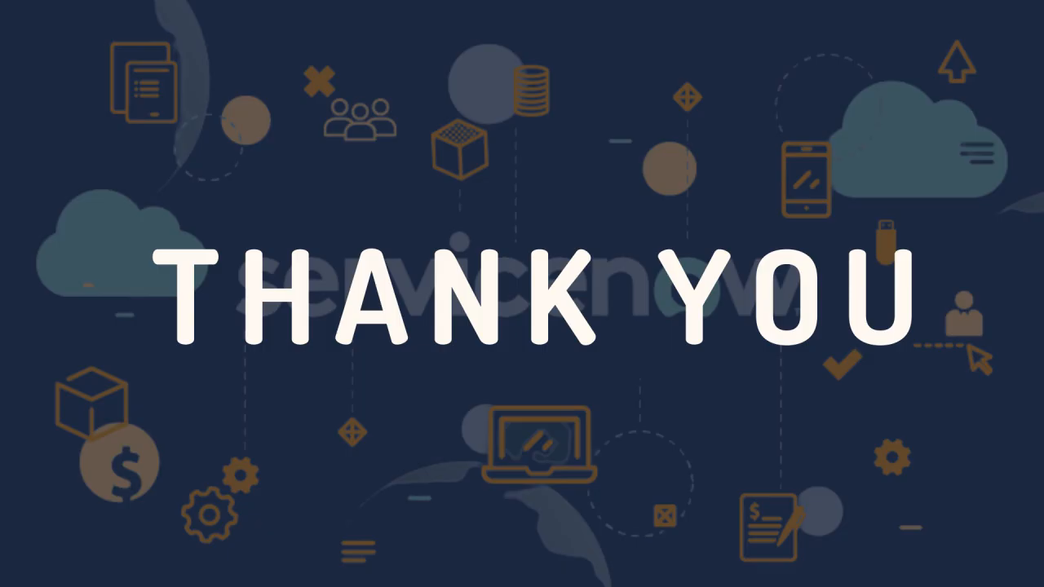